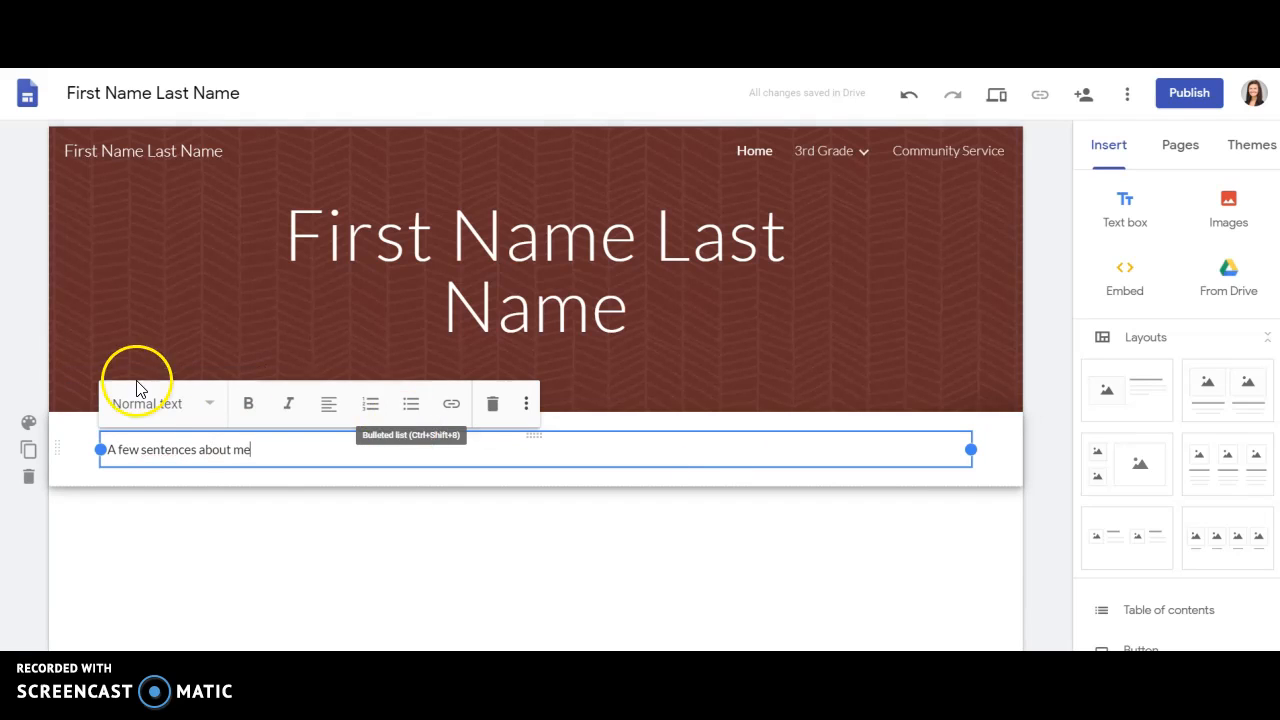
Format the "A few sentences about me" text as a Heading and center it.
left_click(168, 410)
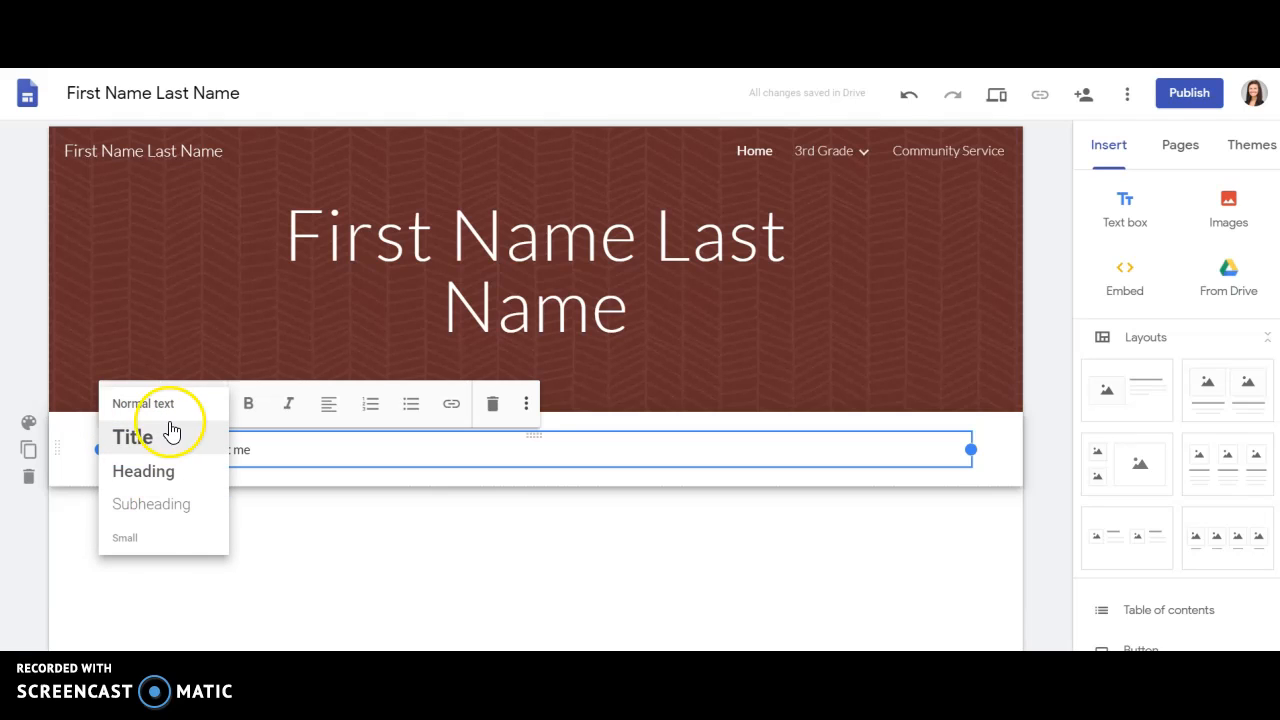
left_click(166, 469)
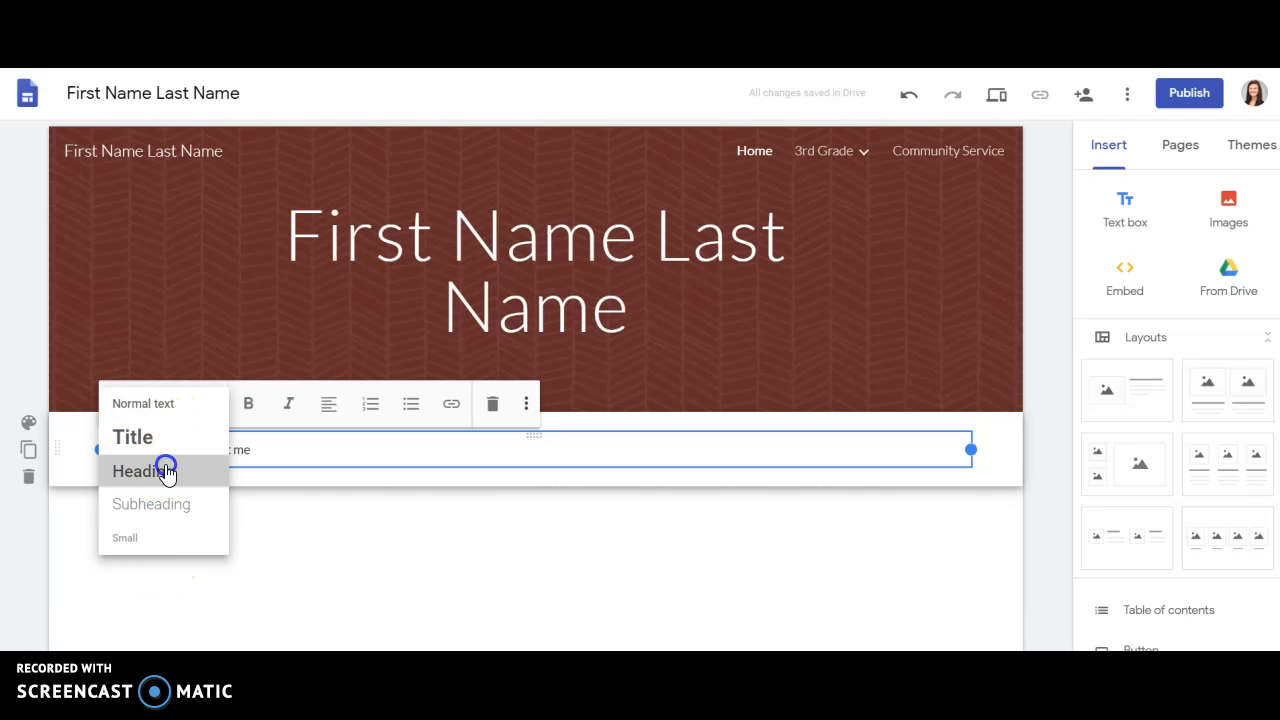
left_click(248, 403)
left_click(248, 453)
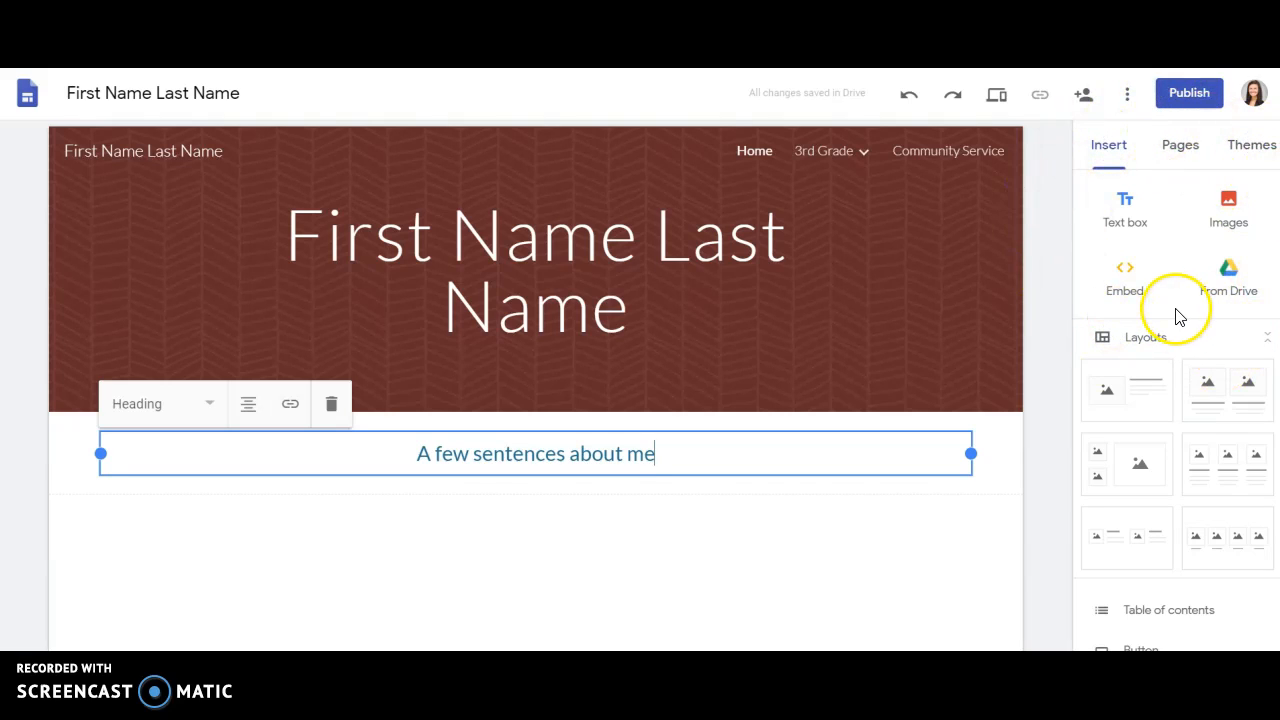
Insert the portrait photo into the page and place it beside the "A few sentences about me" heading, before the text.
left_click(1237, 224)
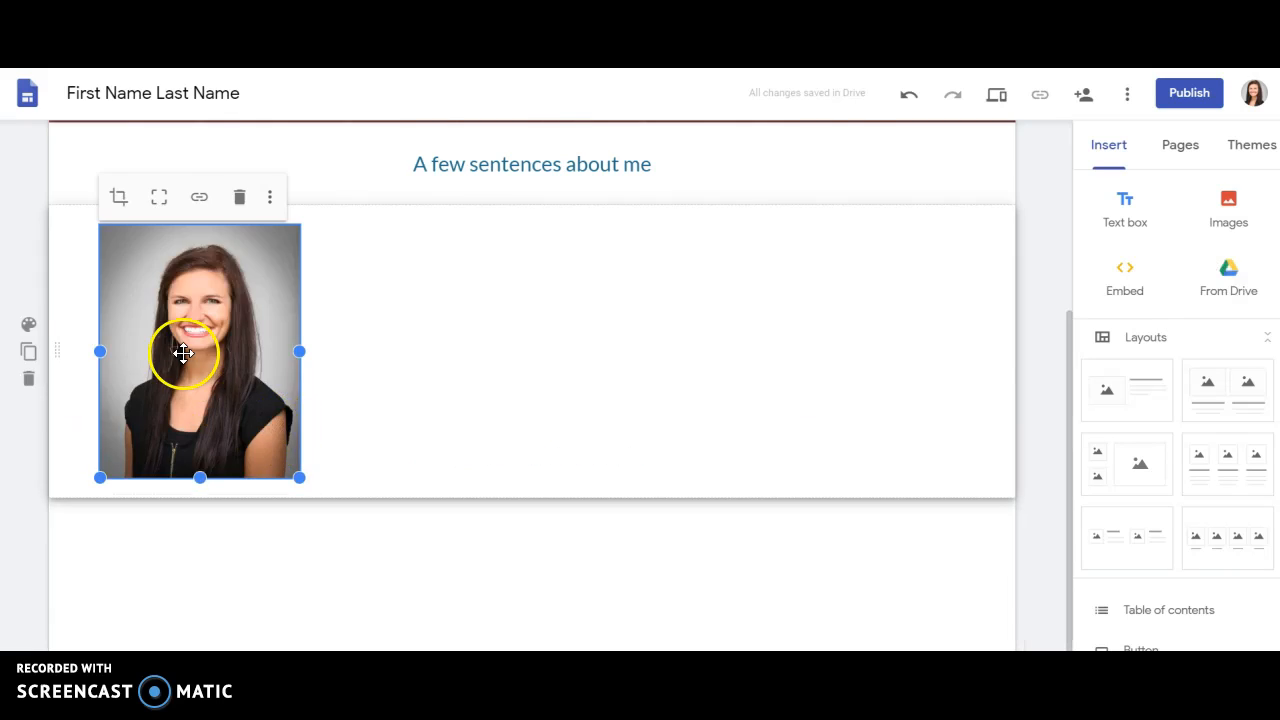
scroll(183, 354, "up", 2)
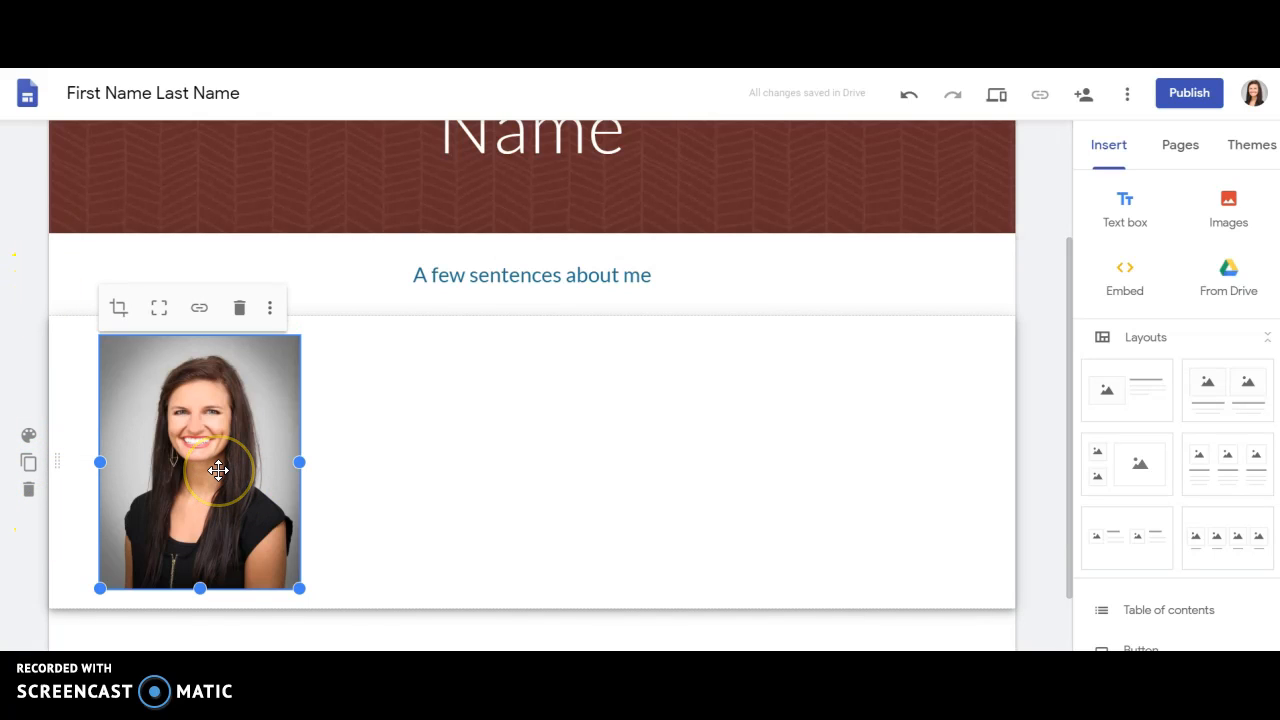
left_click_drag(218, 470, 88, 271)
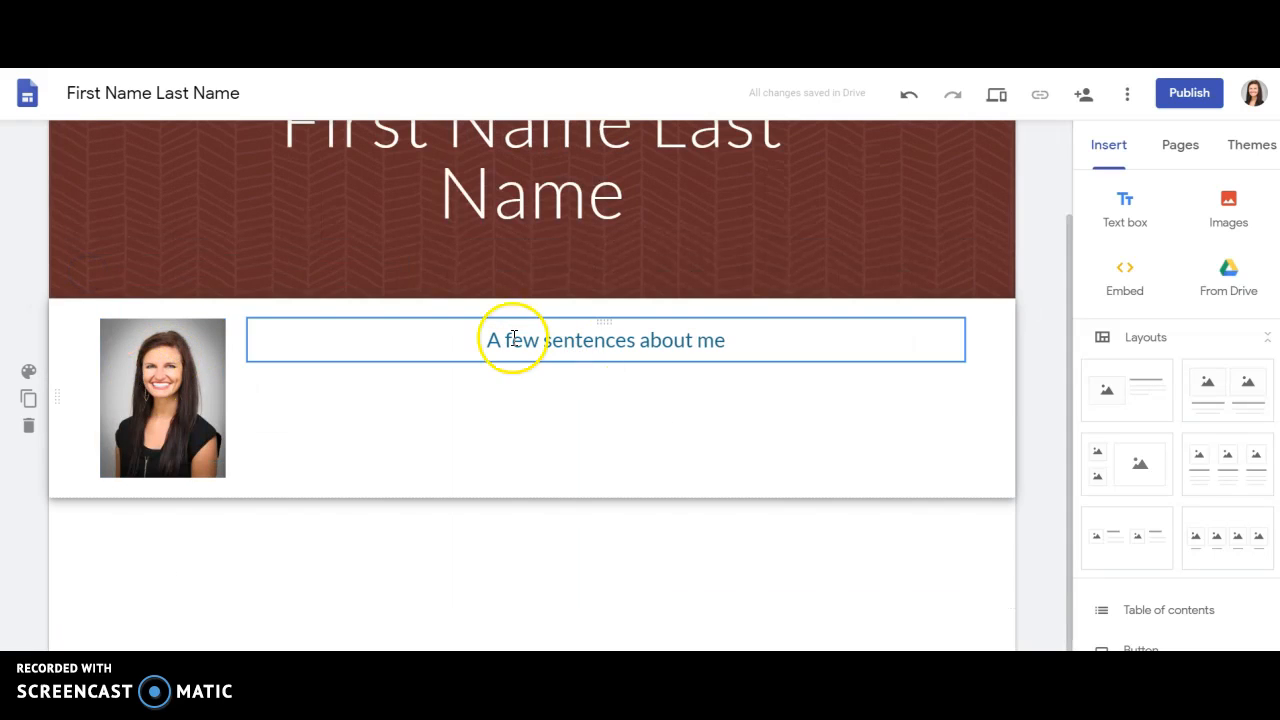
Enlarge the portrait photo to about twice its width and uncrop it to show the whole picture.
left_click(197, 423)
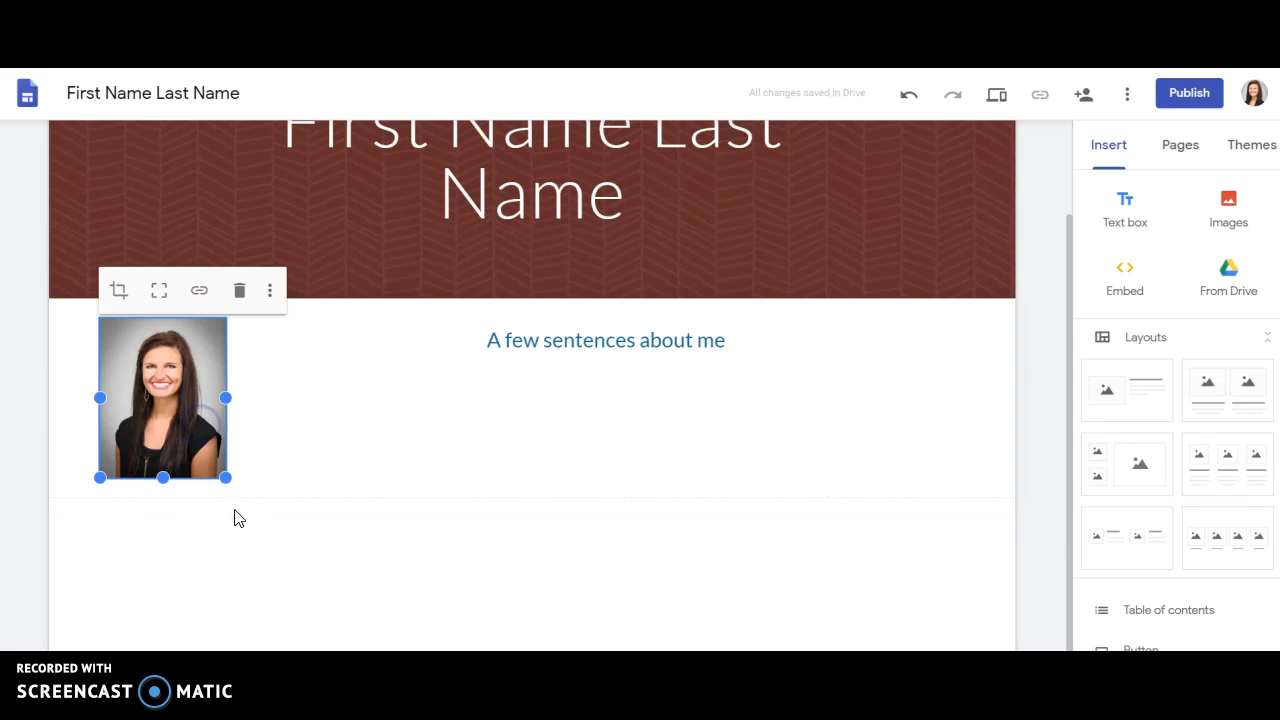
left_click_drag(230, 488, 356, 573)
left_click(226, 477)
left_click_drag(226, 477, 396, 595)
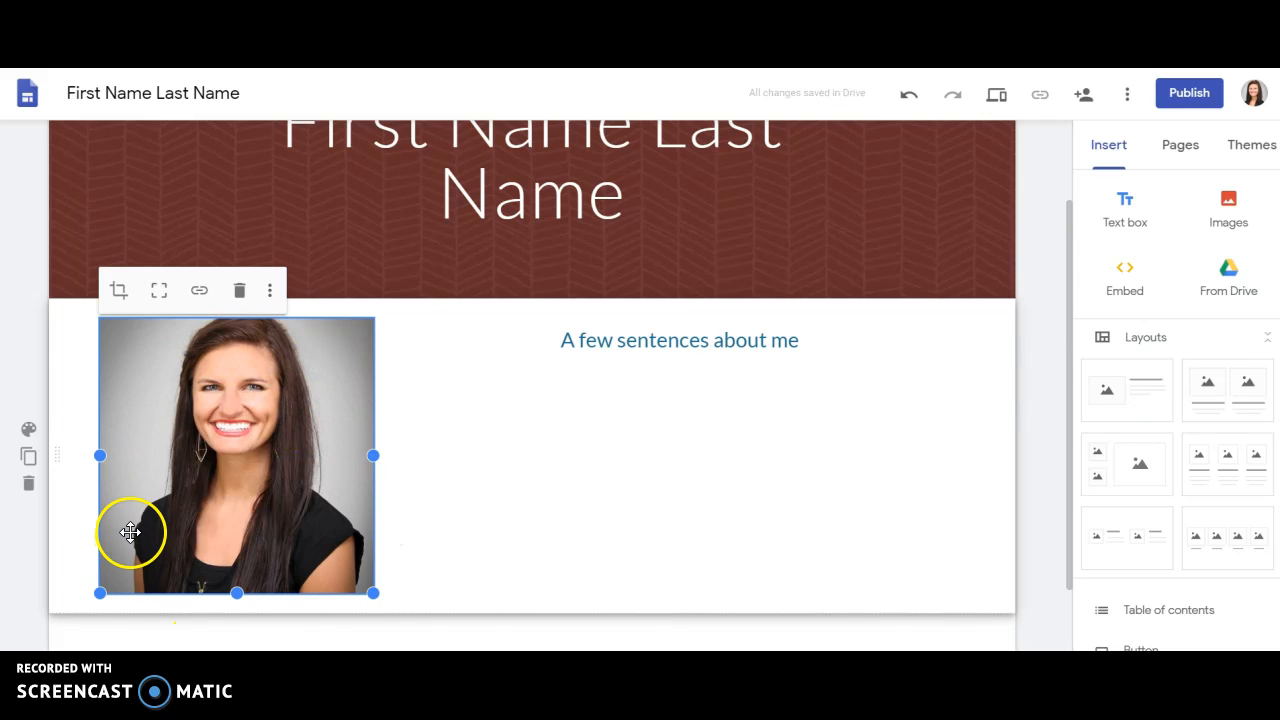
left_click(160, 296)
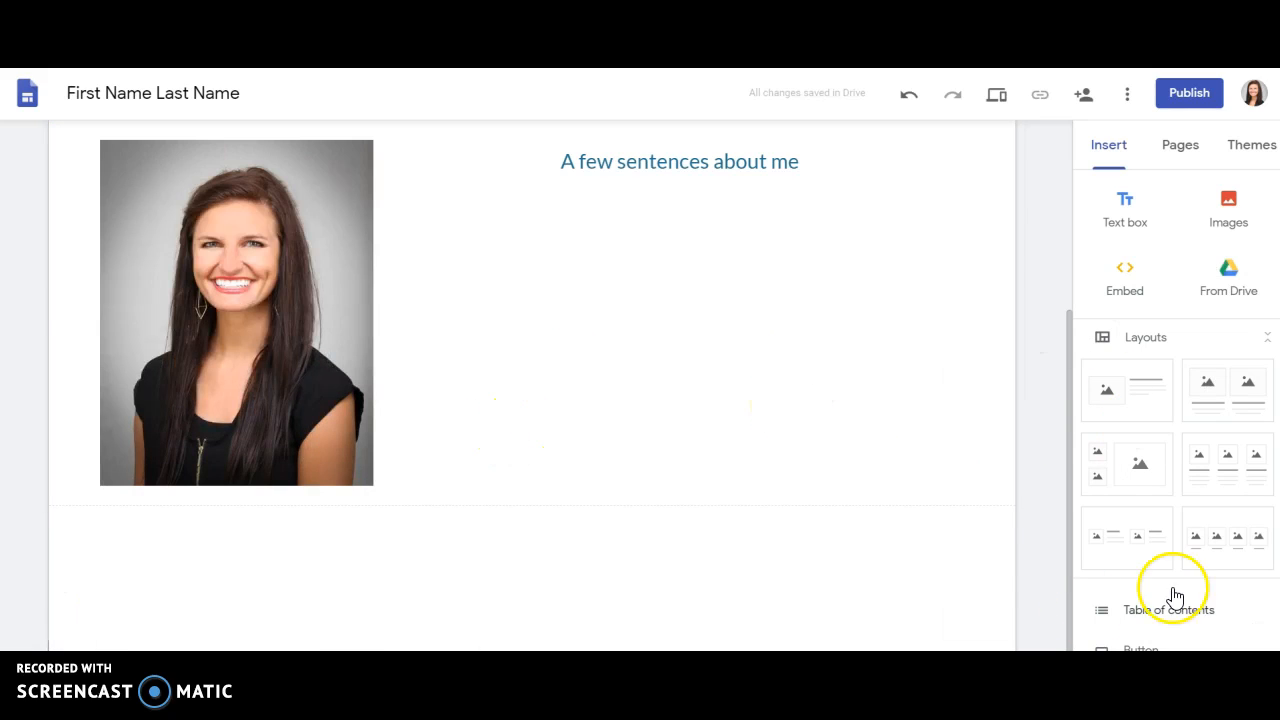
Add a section with the single-image-beside-text layout below the portrait and enter "TITLE" as its title.
left_click(1122, 405)
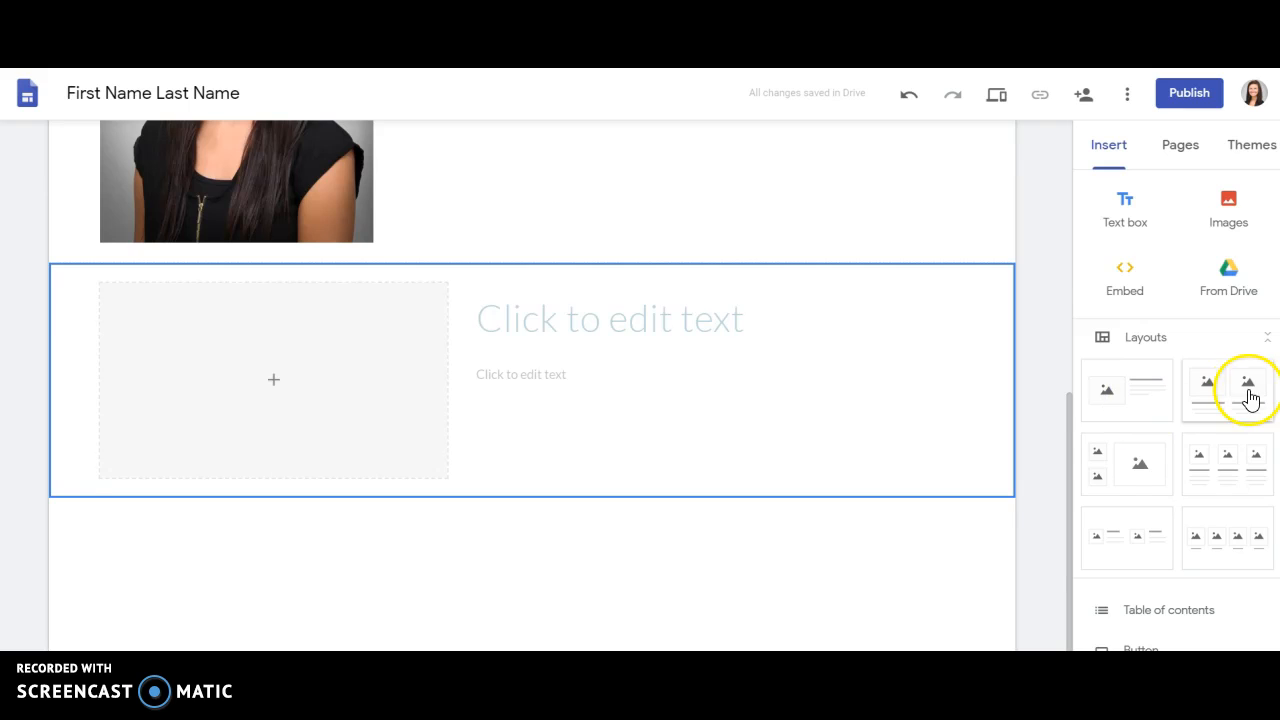
left_click(277, 381)
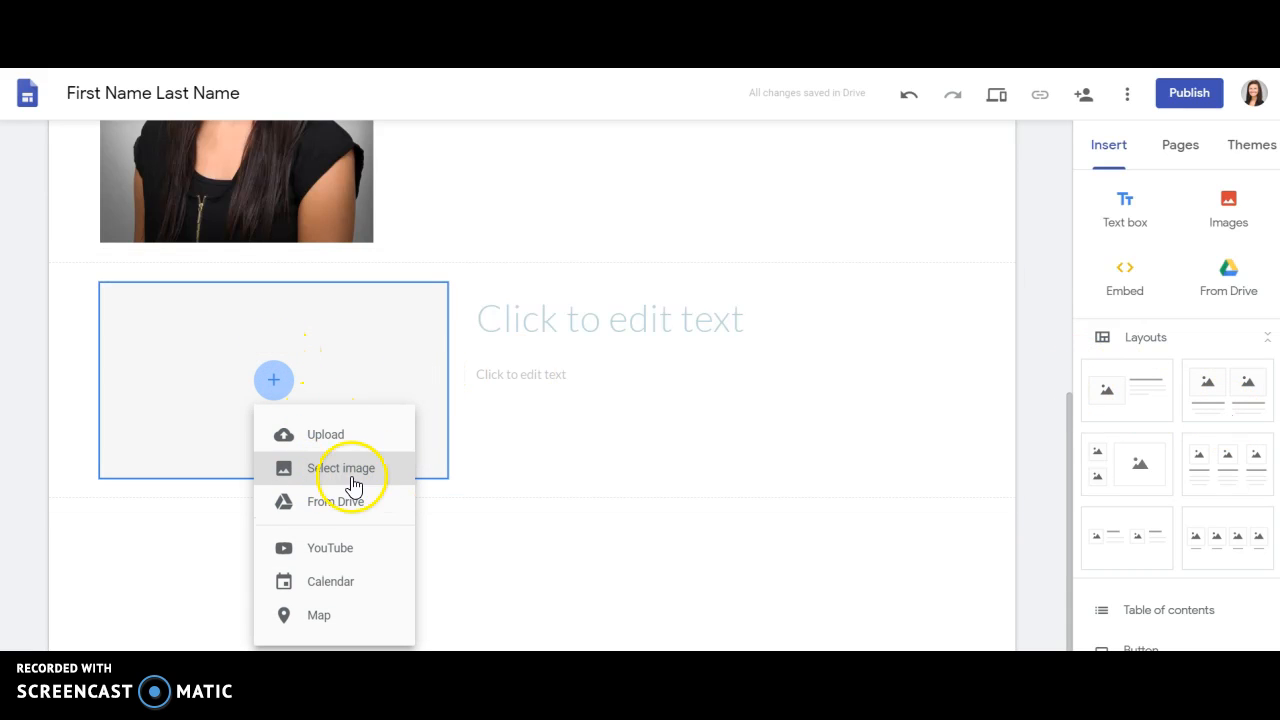
left_click(539, 332)
left_click(539, 332)
type("TITLE")
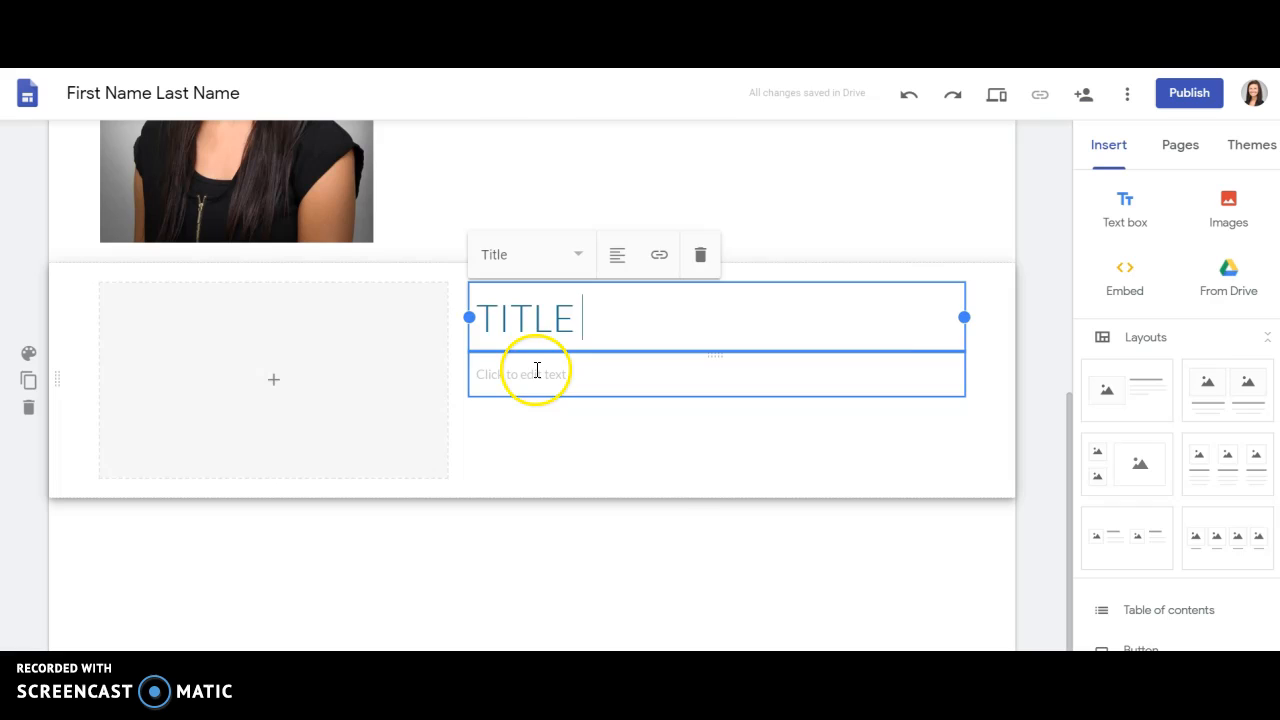
left_click(536, 370)
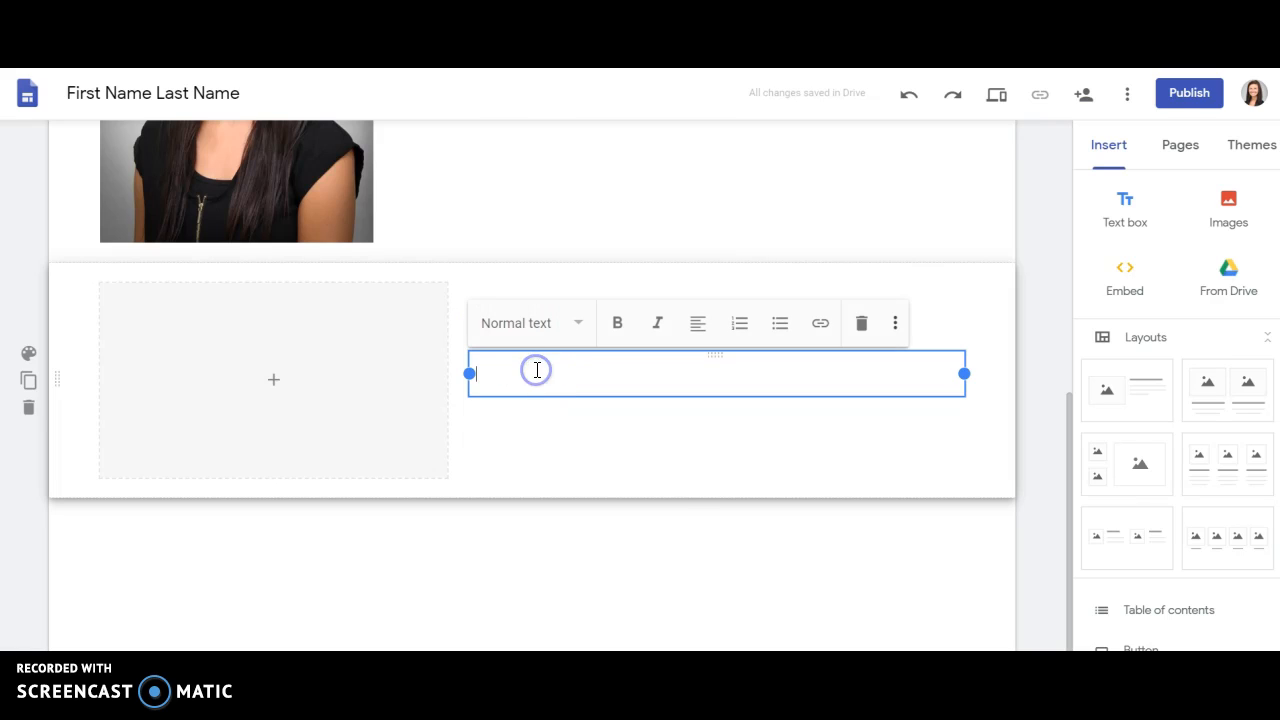
Fill the new section's image placeholder with the Expository Writing slide deck from the Expository folder in Drive.
left_click(268, 398)
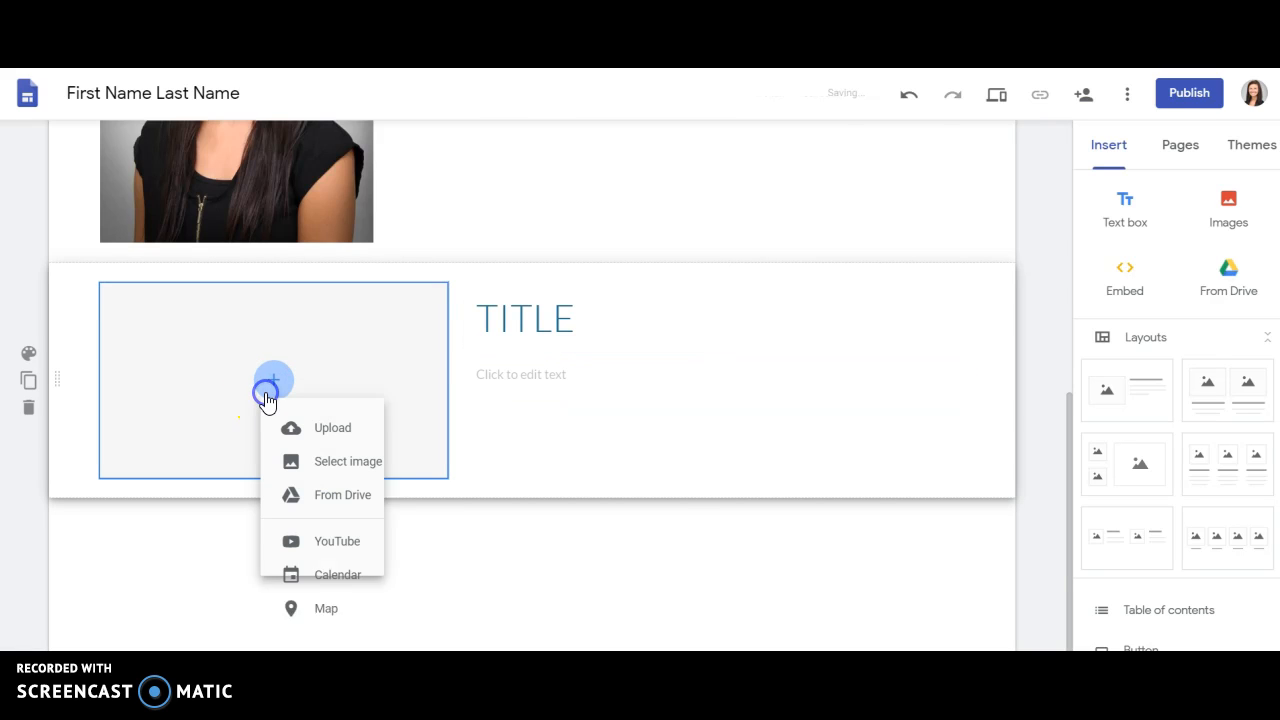
left_click(340, 510)
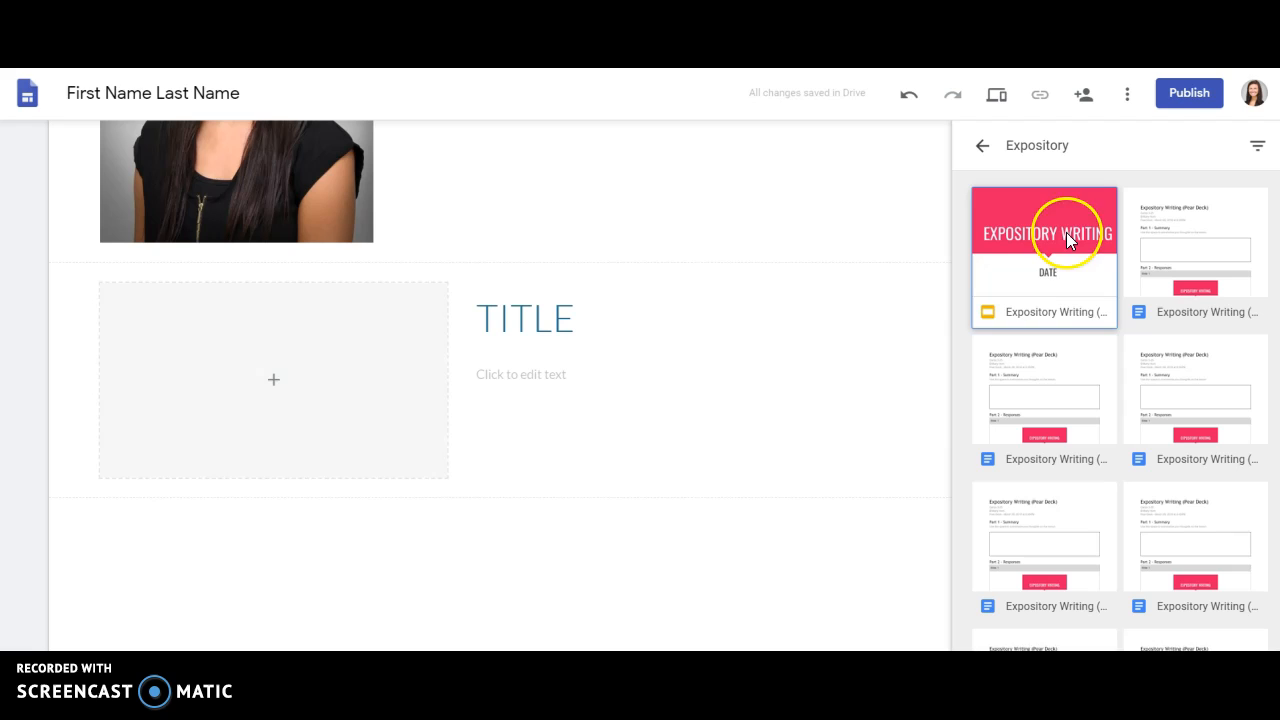
left_click(1066, 233)
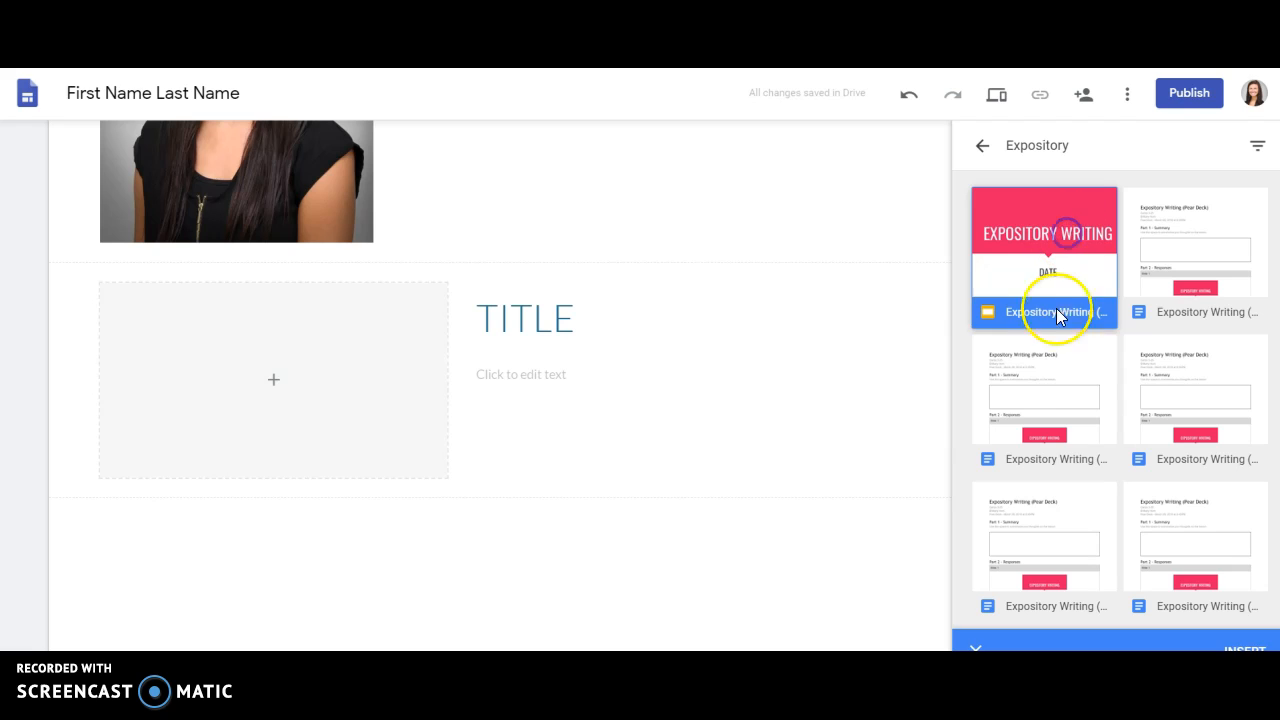
left_click(1242, 648)
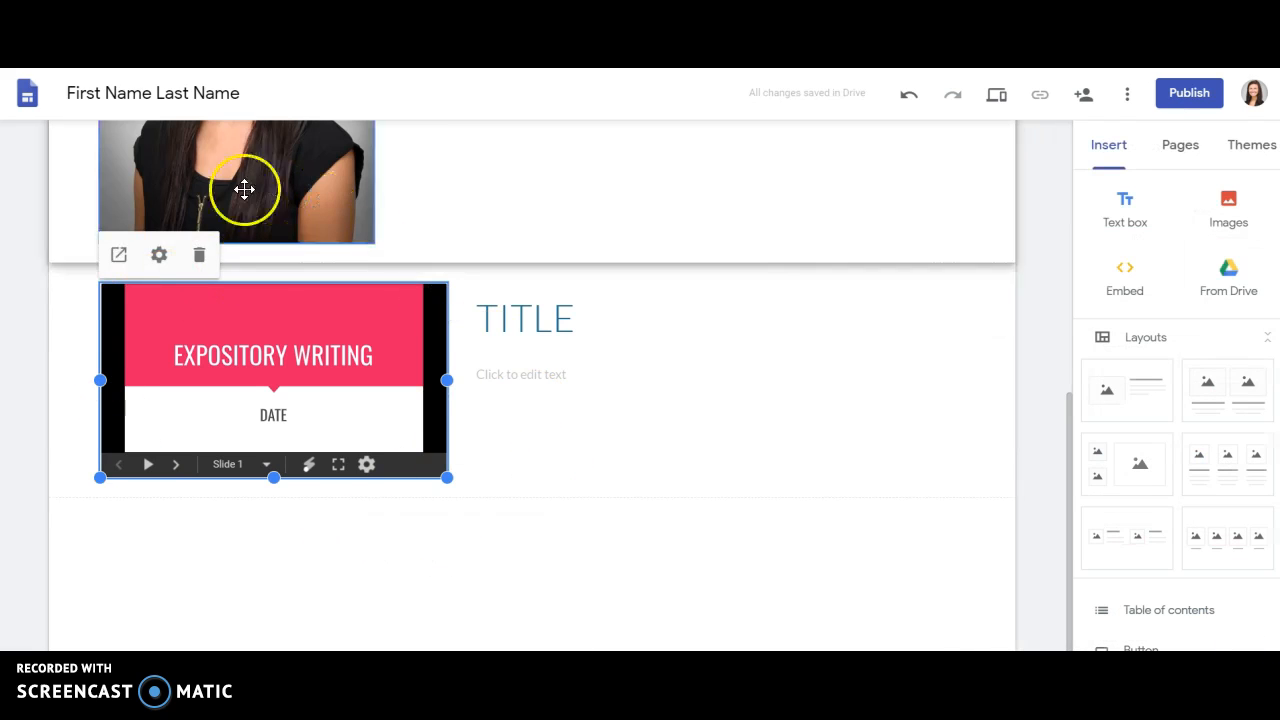
Enter four body lines under TITLE: "I learned...", "I want you to notice....", "The most challenging aspect of this project was....", "In the future, I plan to....".
left_click(510, 369)
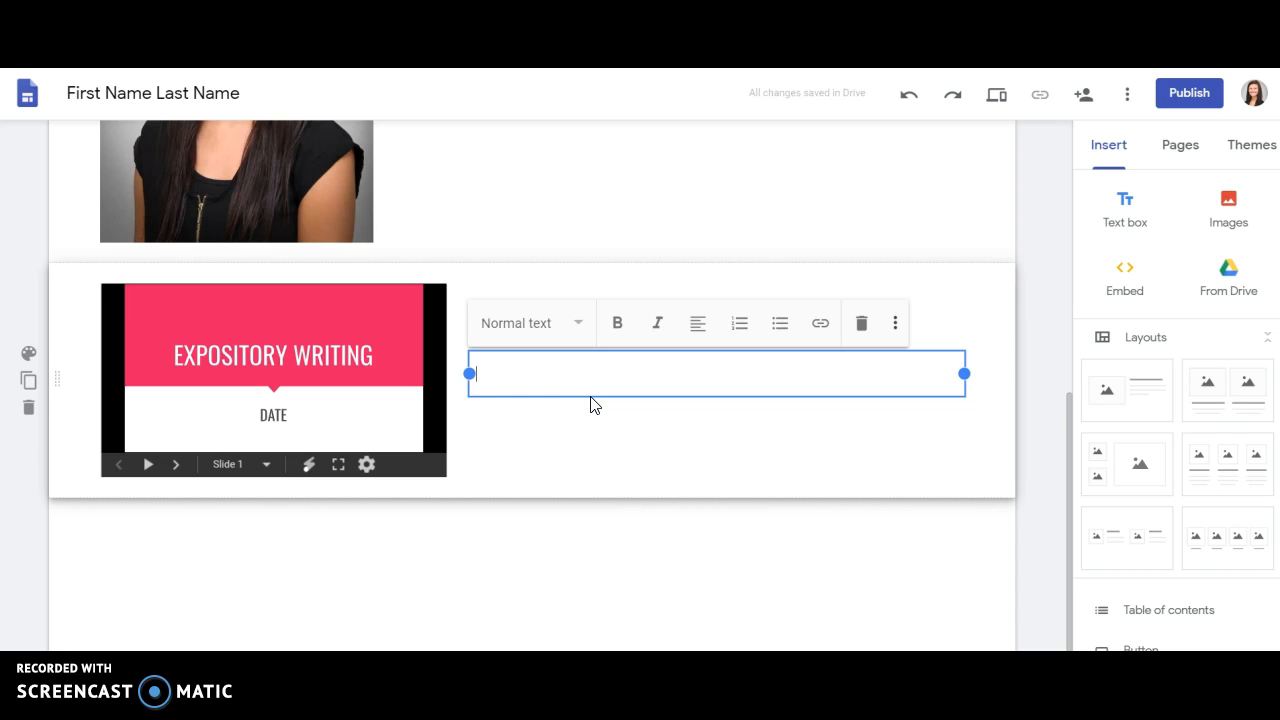
type("I learned... I want you to notice.... The most challenging aspect of this project was.... In the future, I plan to....")
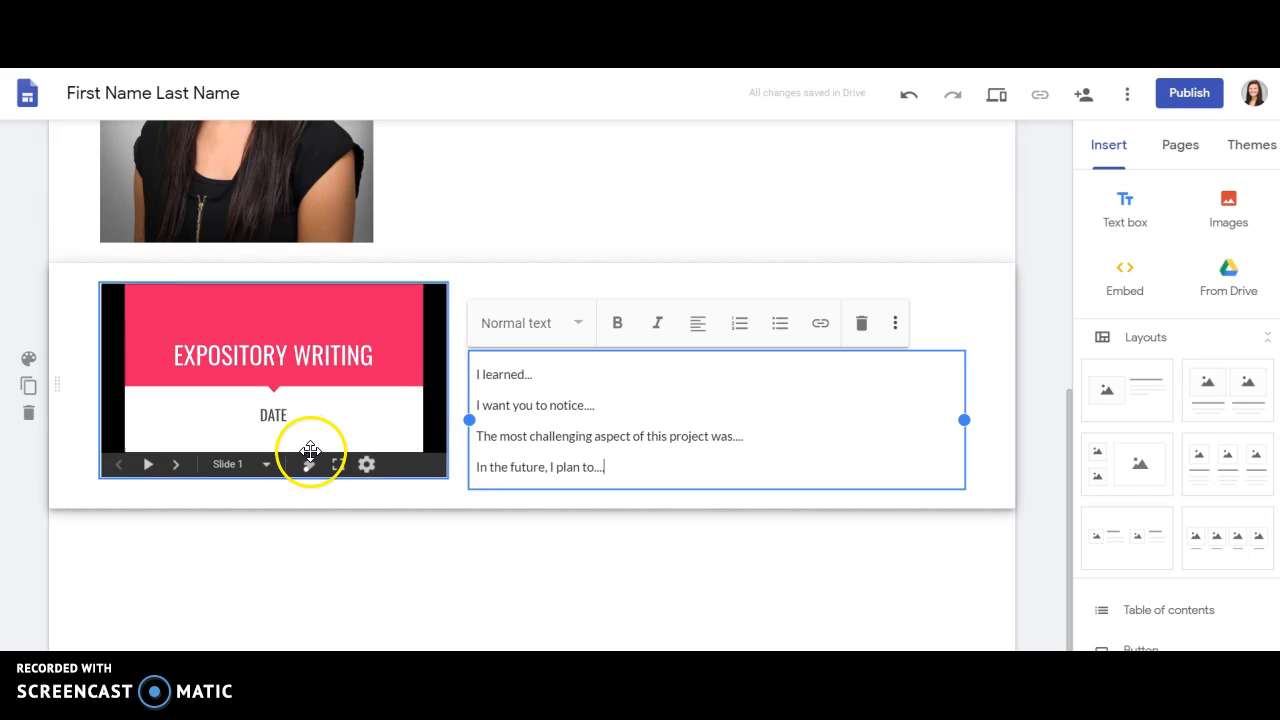
left_click(183, 471)
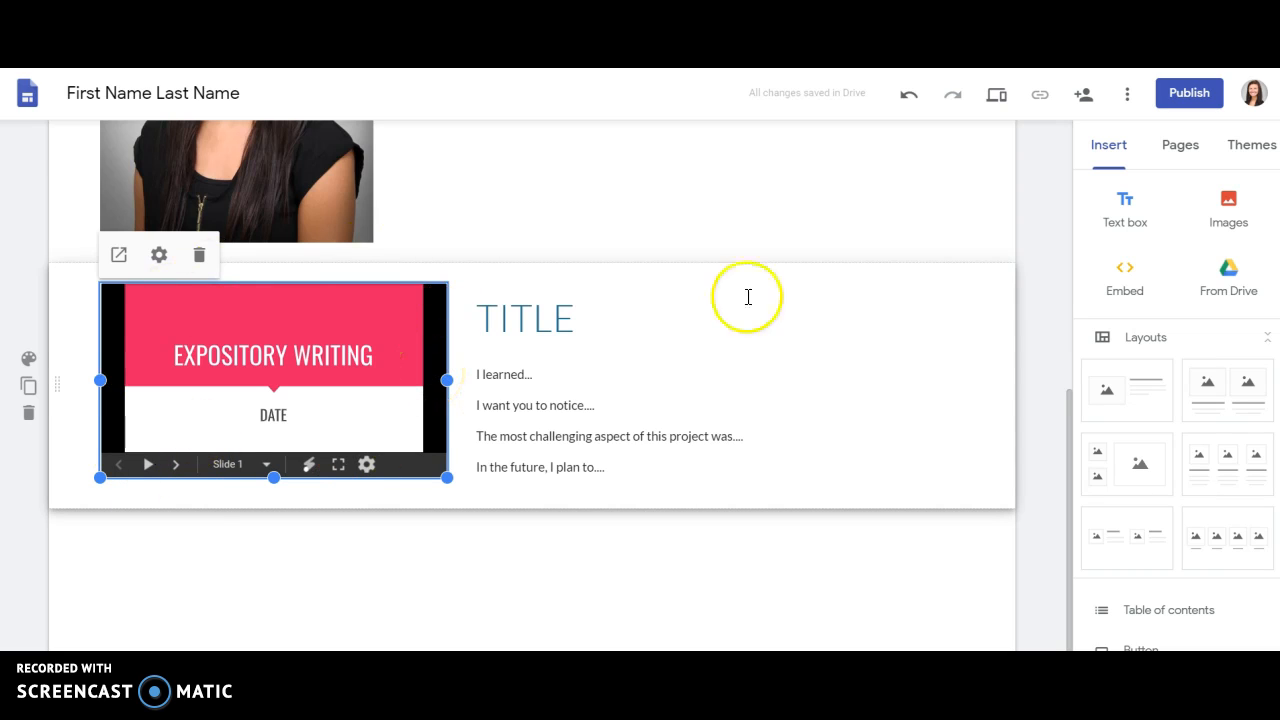
Preview the site, step forward and back through the embedded slides, and return to the editor.
left_click(998, 100)
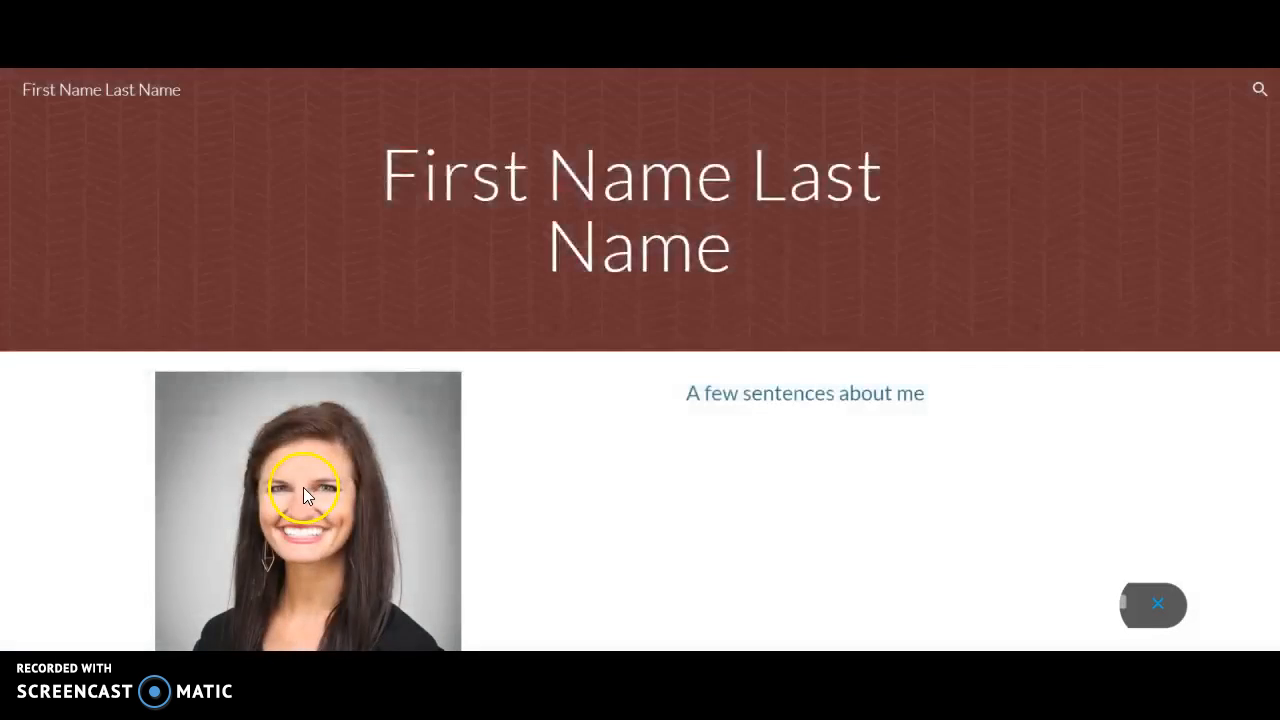
scroll(826, 417, "down", 5)
left_click(238, 577)
left_click(239, 578)
left_click(181, 577)
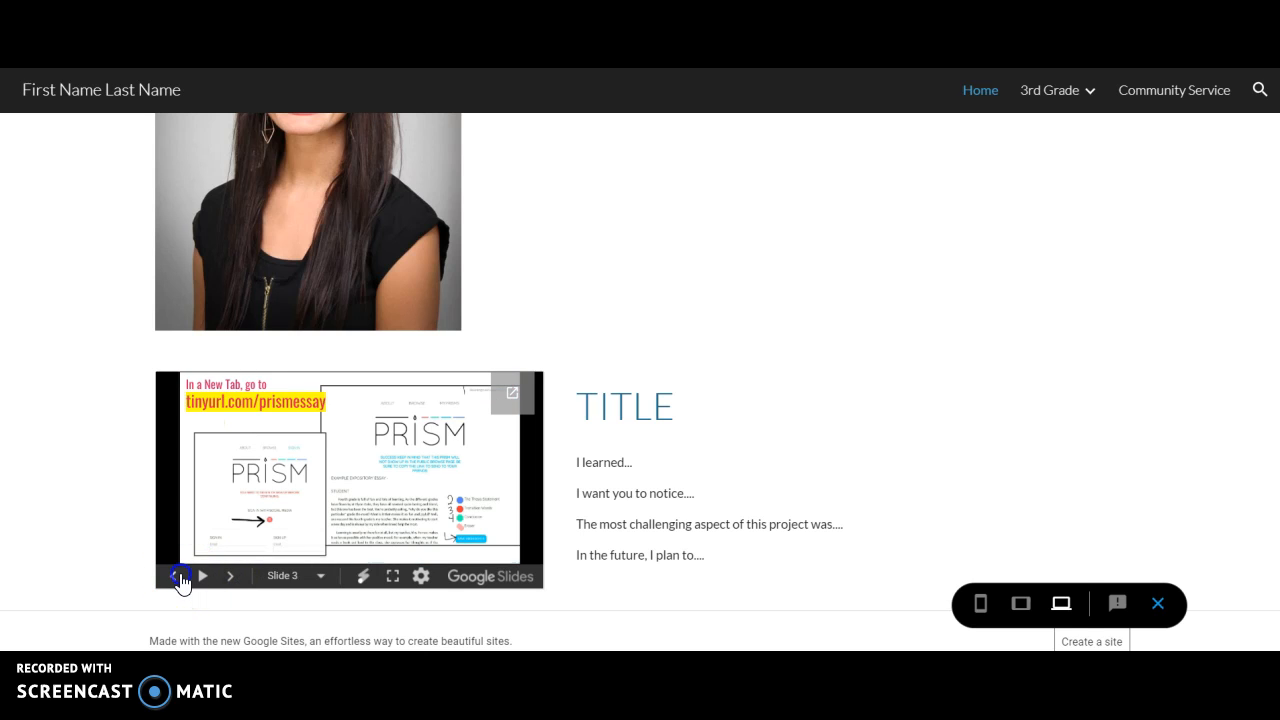
left_click(181, 577)
left_click(1157, 604)
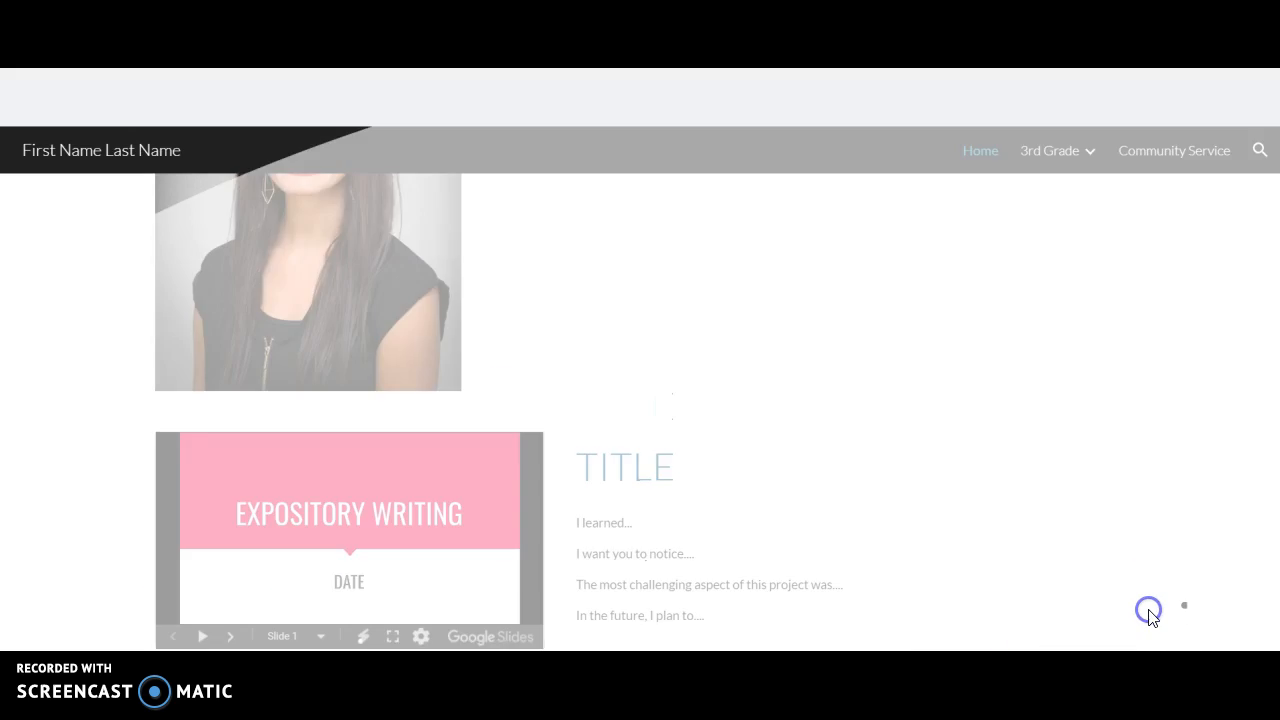
Add a section with the three-column image-and-text layout below the Expository Writing section.
scroll(523, 554, "down", 4)
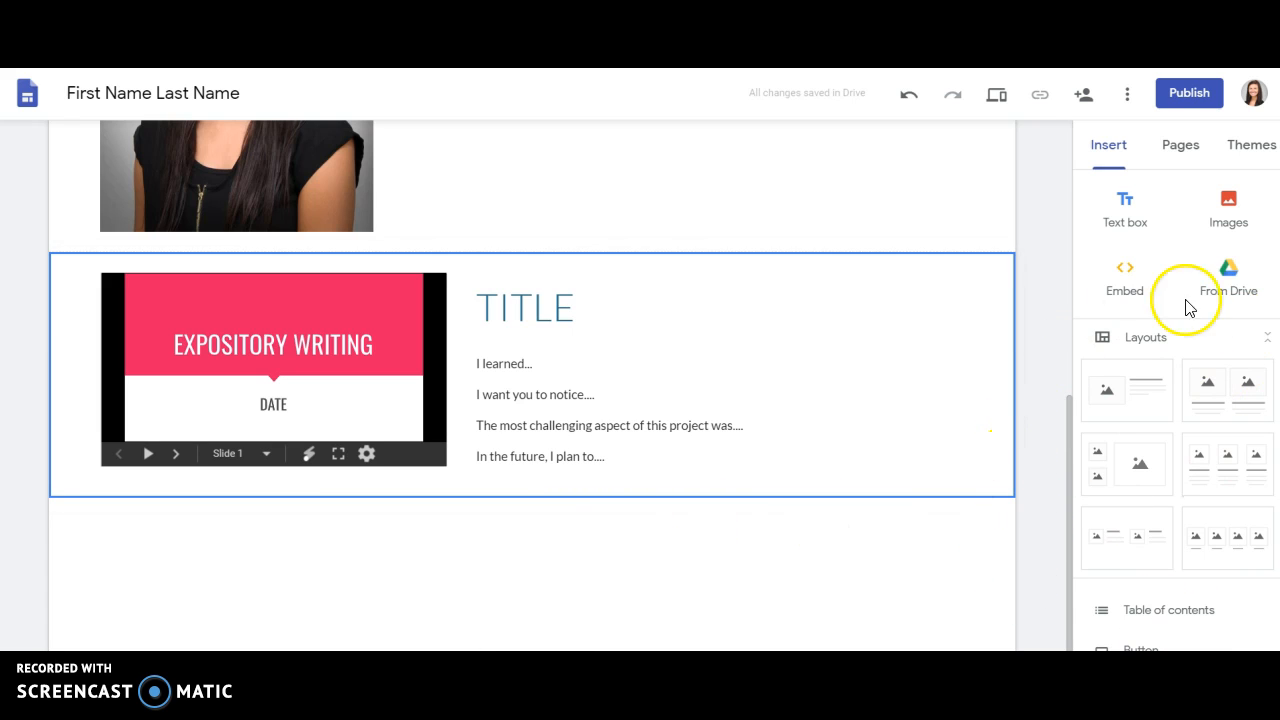
left_click(1228, 460)
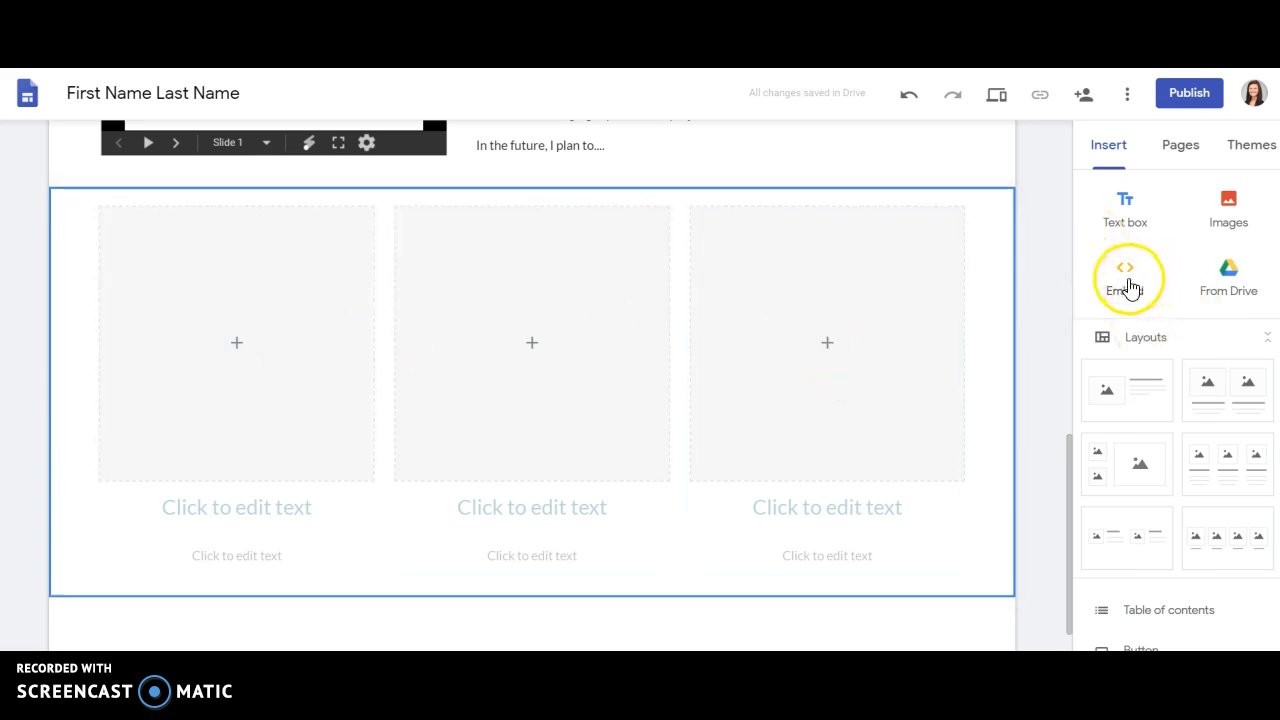
scroll(1030, 470, "down", 1)
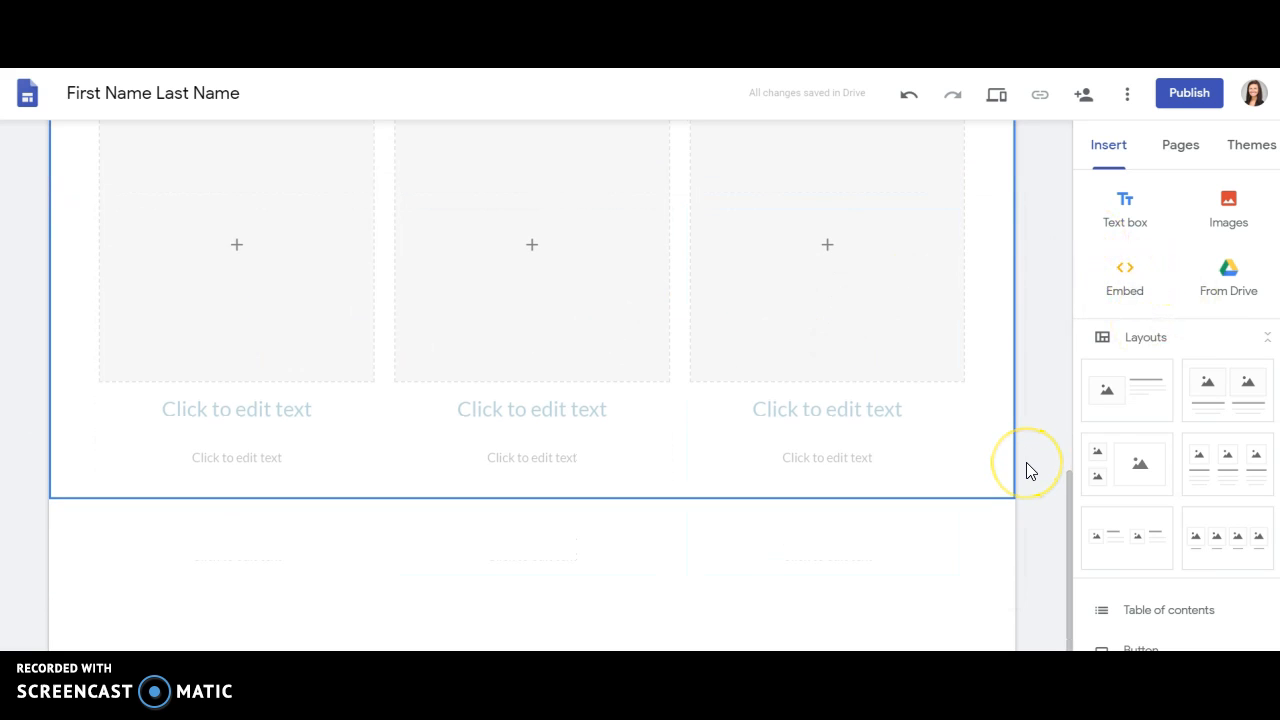
left_click(1128, 290)
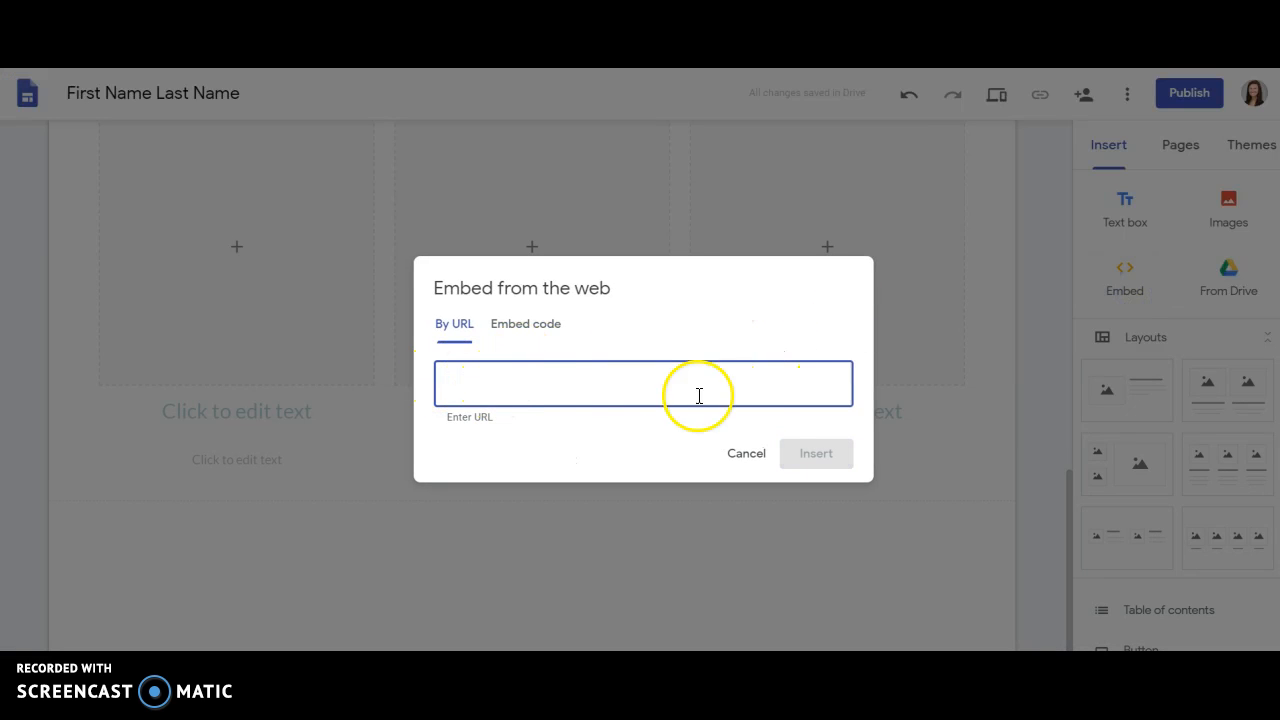
type("https://spark.adobe.com/video/5V1y4RQC0m9T9")
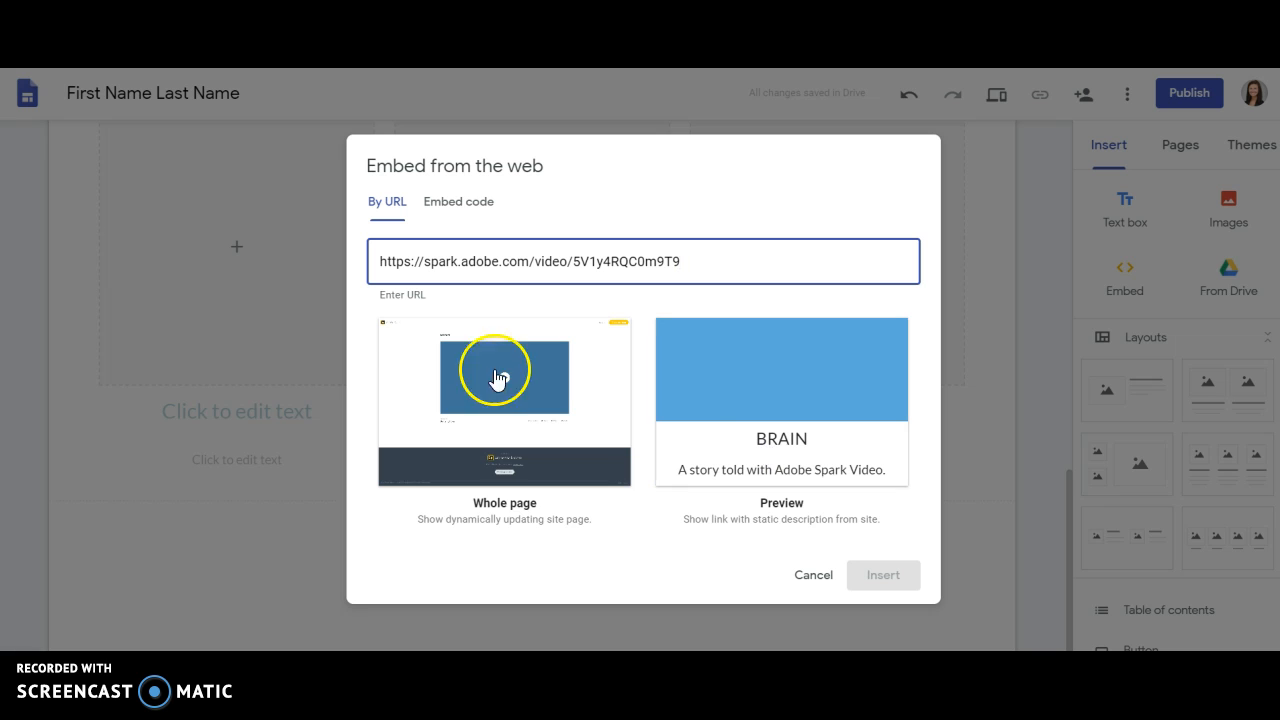
left_click(481, 408)
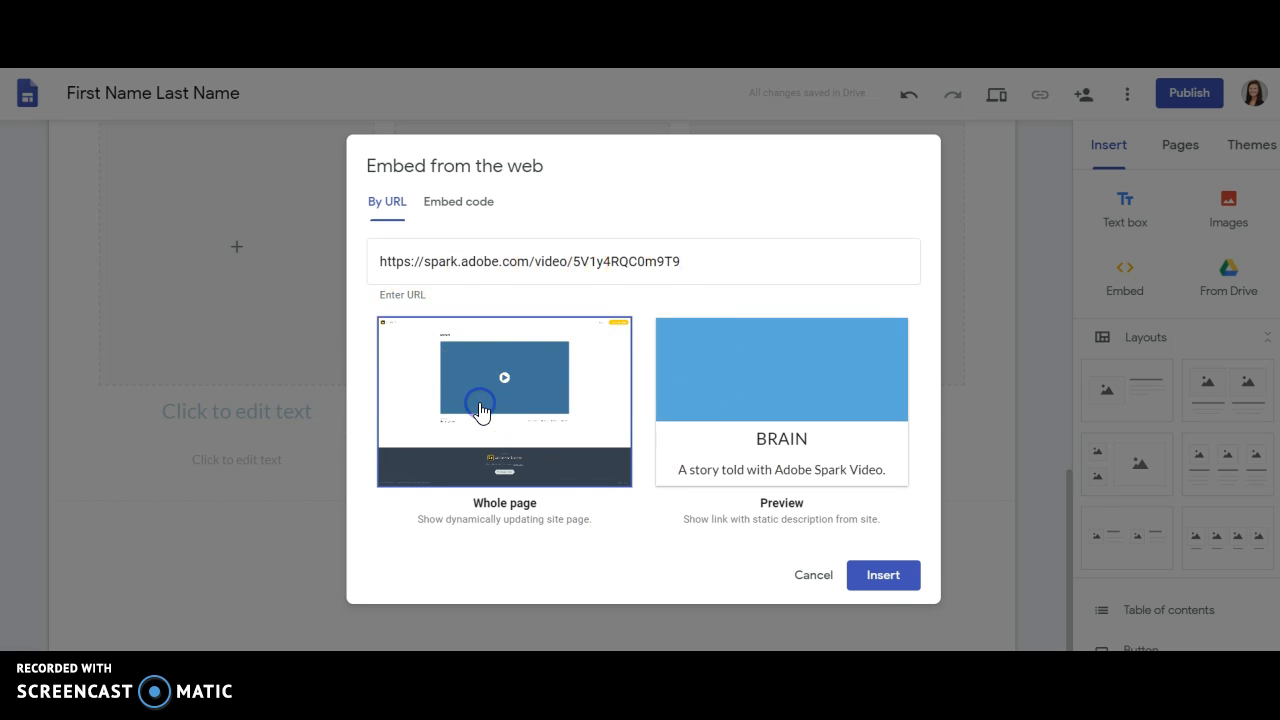
left_click(886, 578)
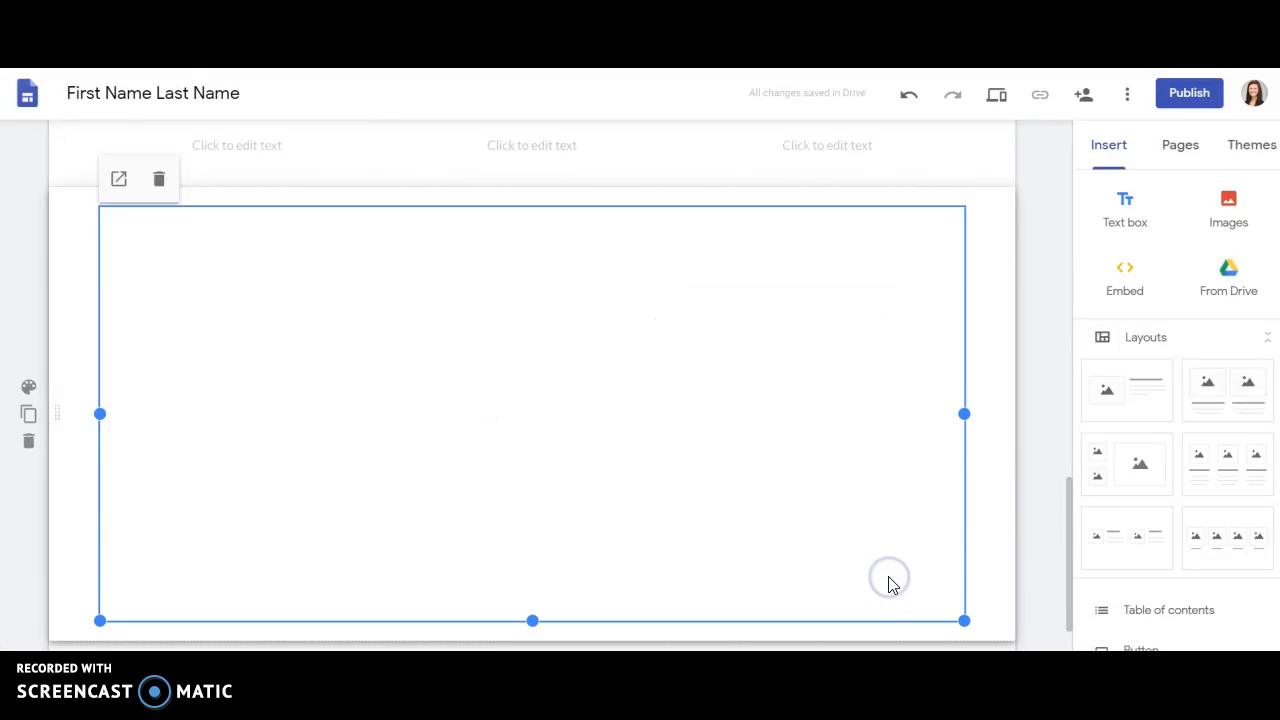
Preview the site down to the embedded Adobe Spark video to check how it appears.
scroll(651, 484, "down", 1)
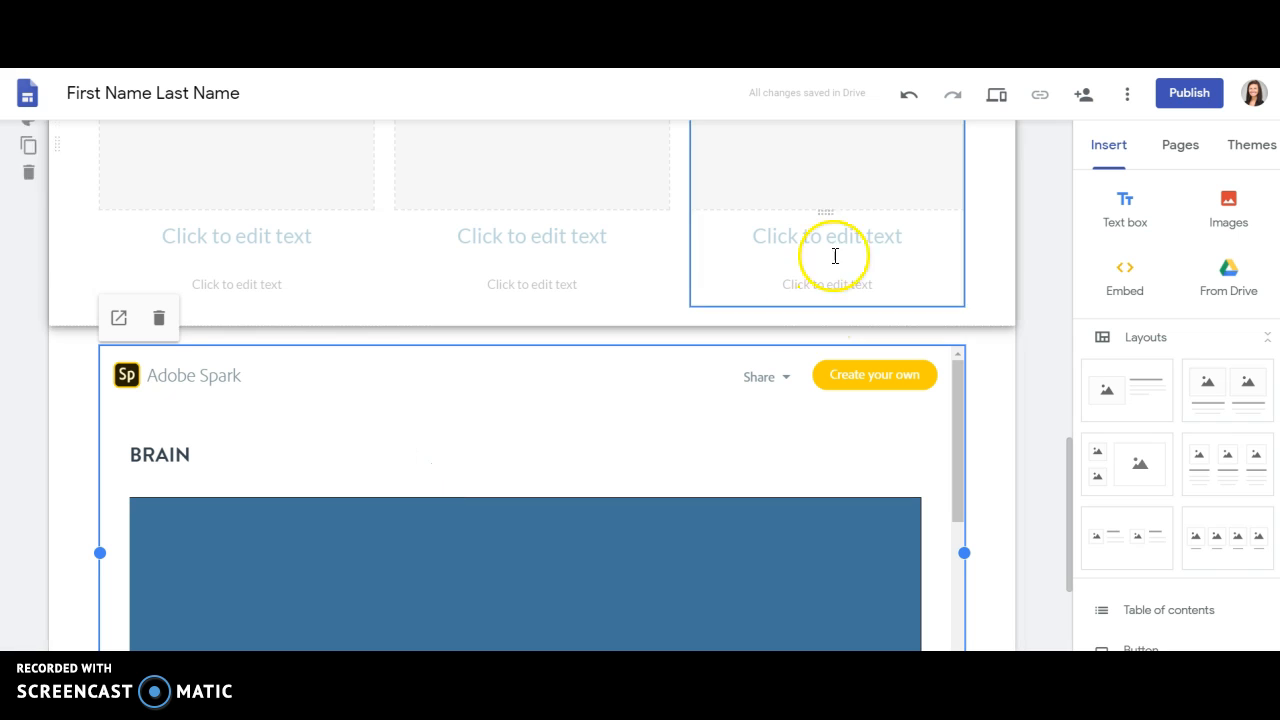
left_click(998, 97)
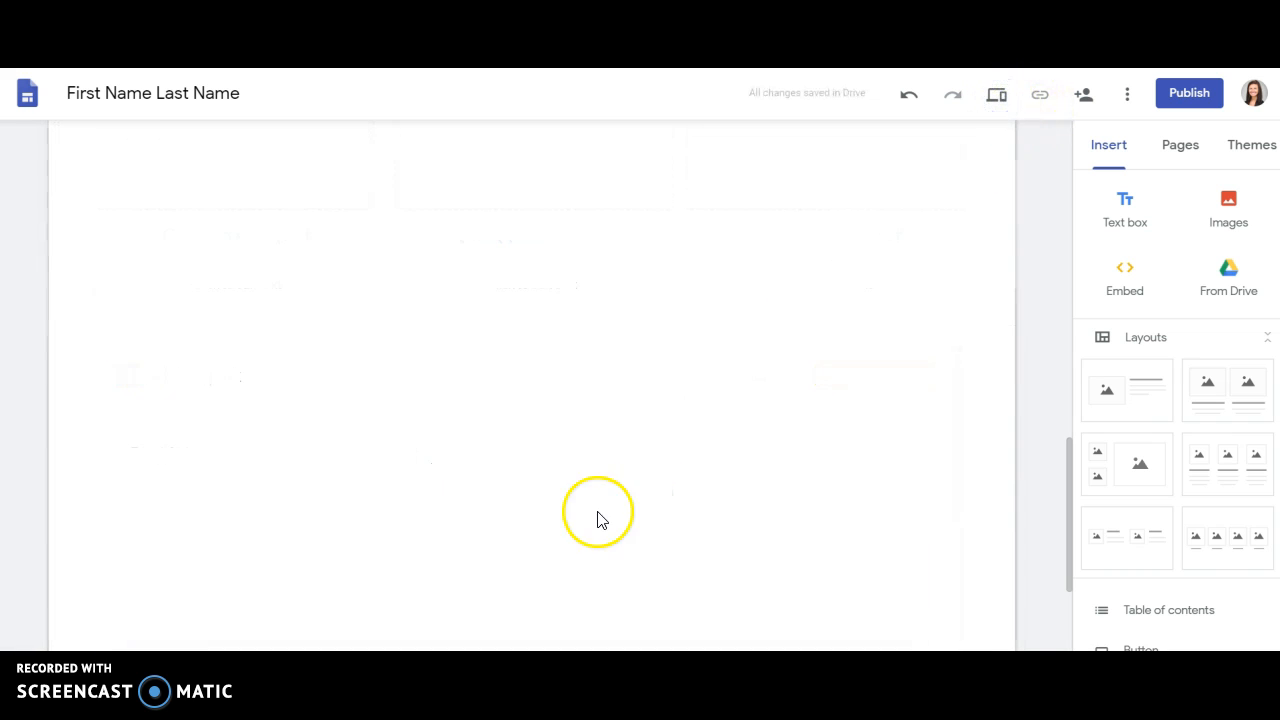
scroll(633, 518, "down", 15)
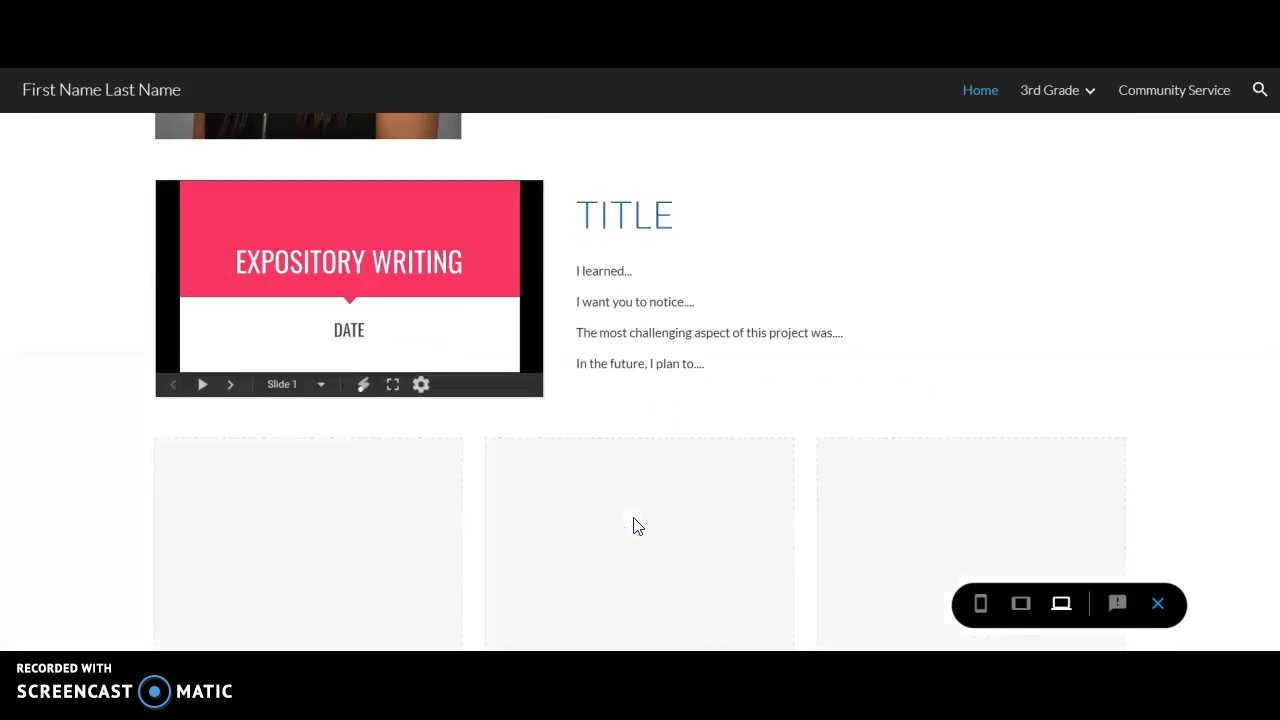
scroll(633, 520, "down", 2)
left_click(633, 432)
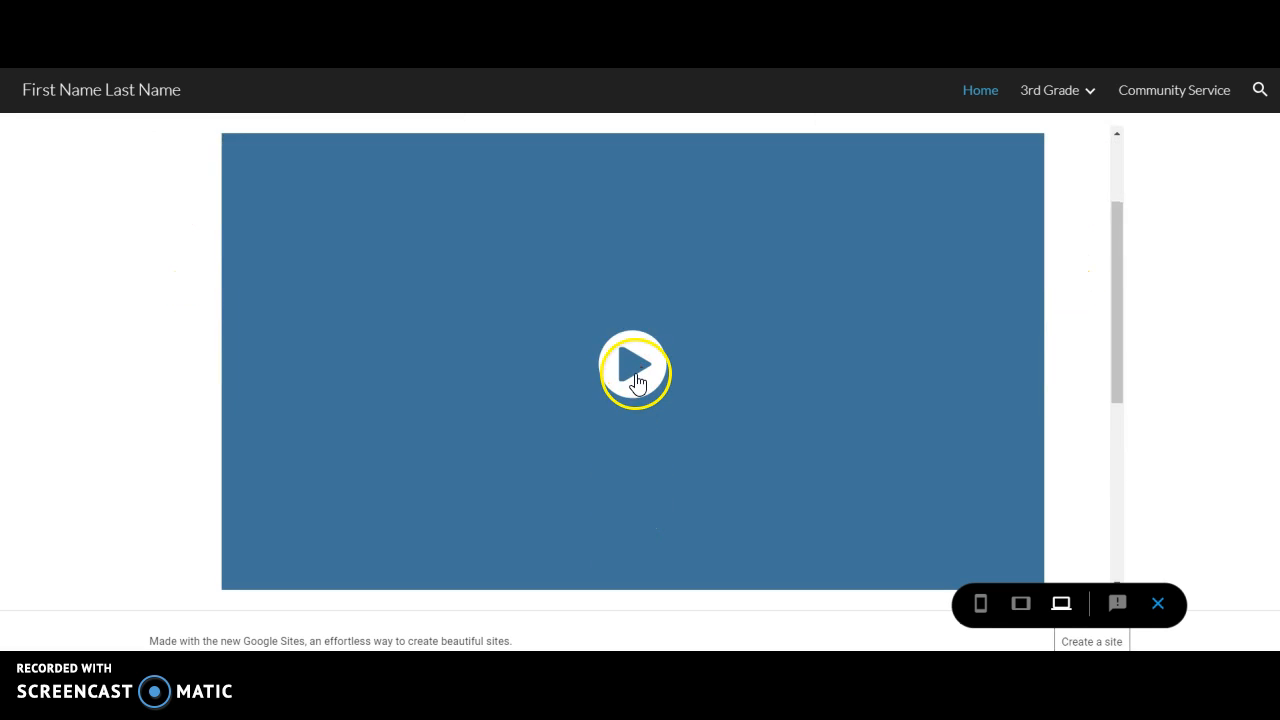
Shrink the embedded Adobe Spark page to about the width of the Expository Writing slides.
left_click(334, 452)
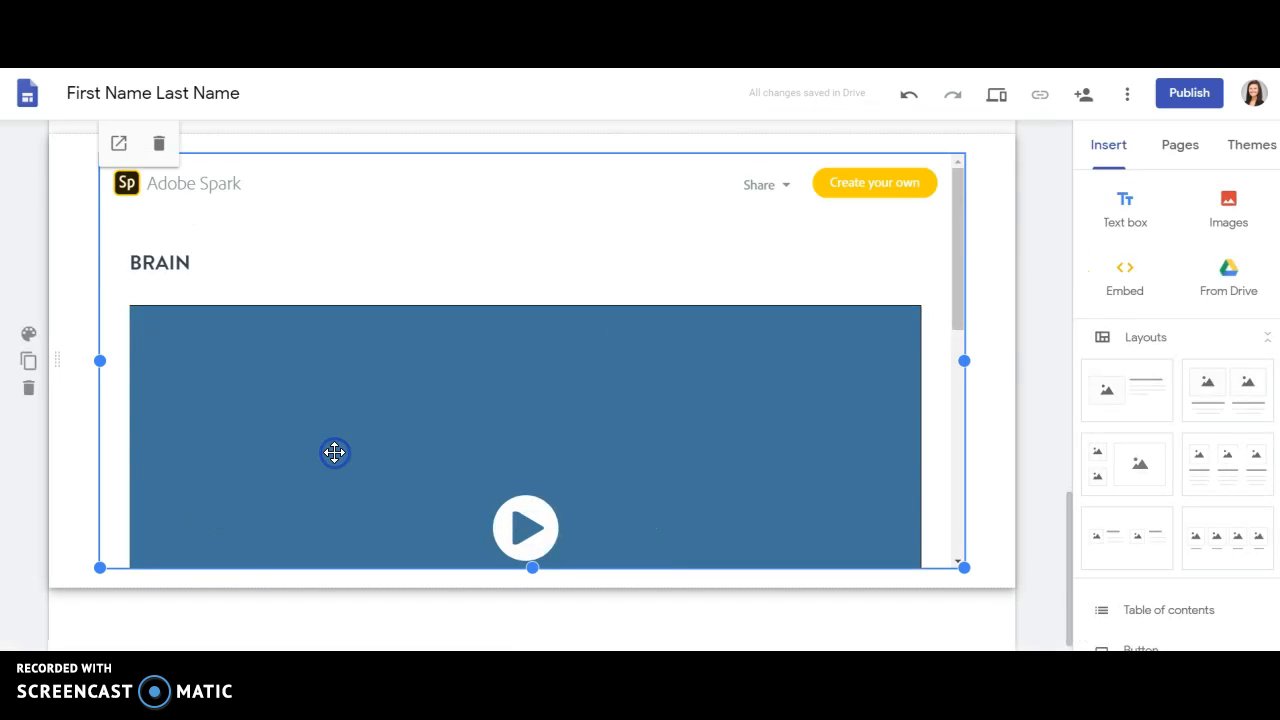
left_click_drag(965, 568, 394, 411)
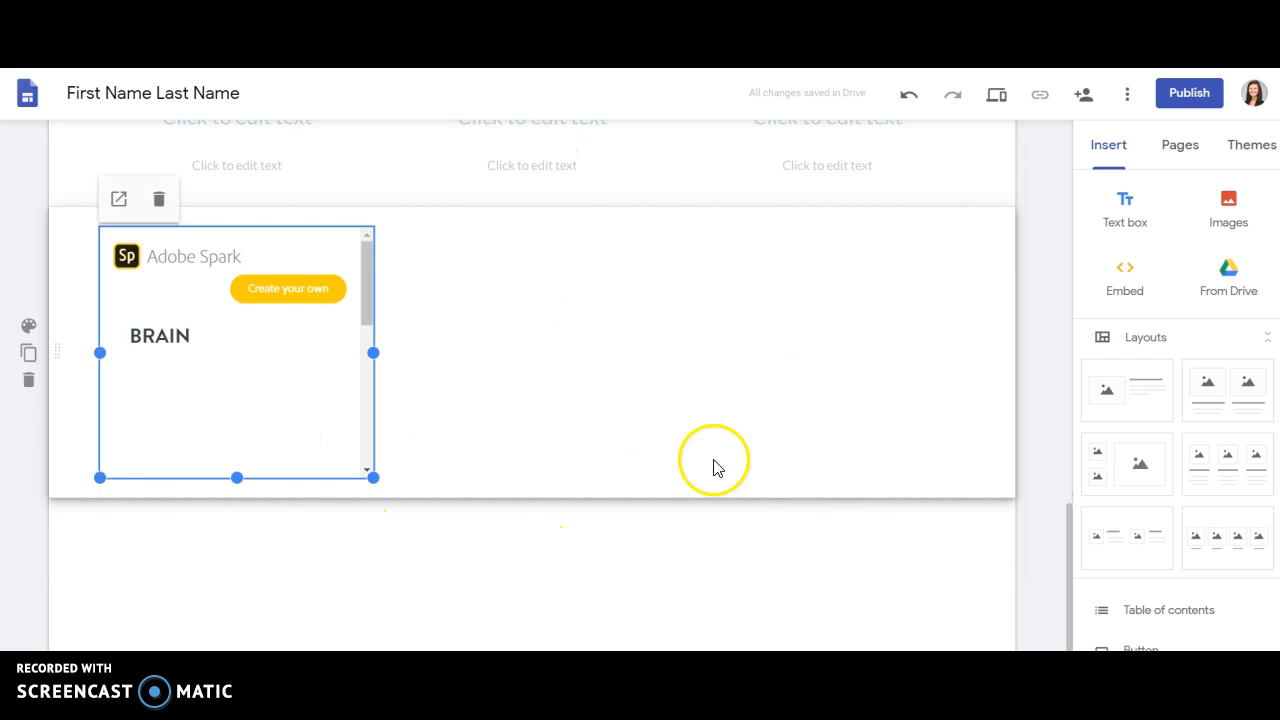
left_click_drag(373, 478, 432, 524)
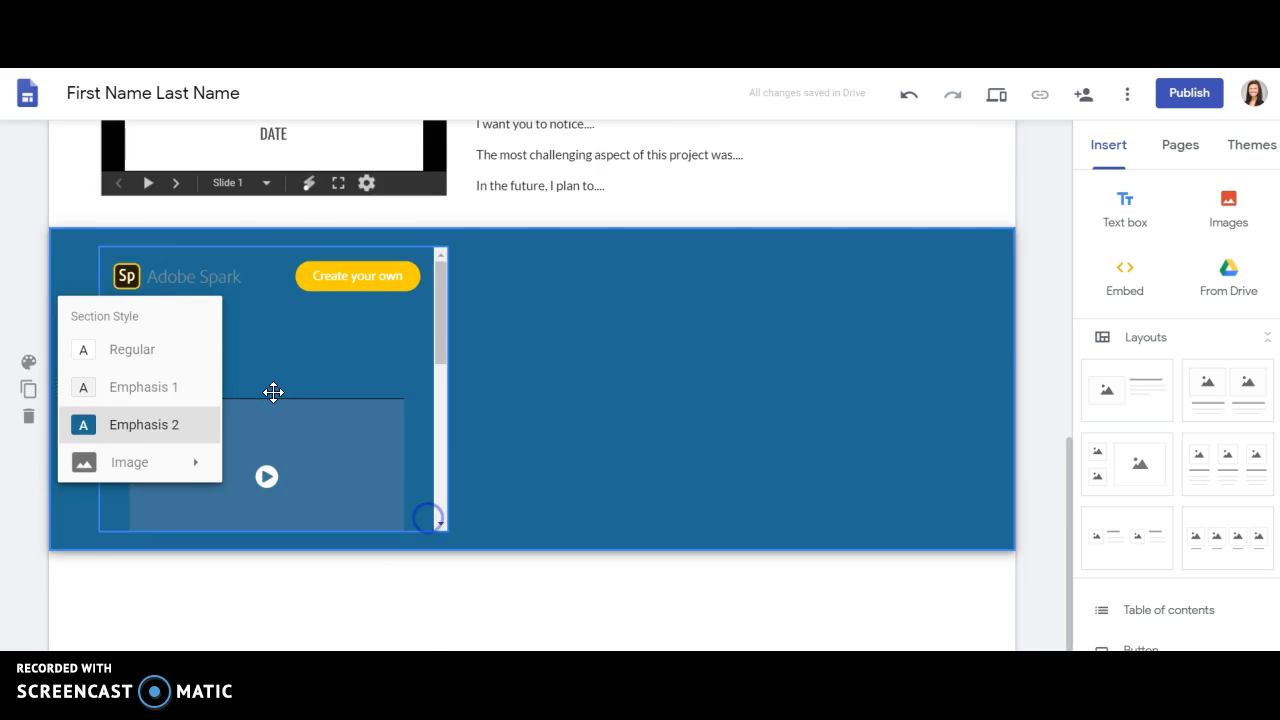
Apply the Emphasis 2 section style to the Expository Writing section.
scroll(271, 391, "up", 3)
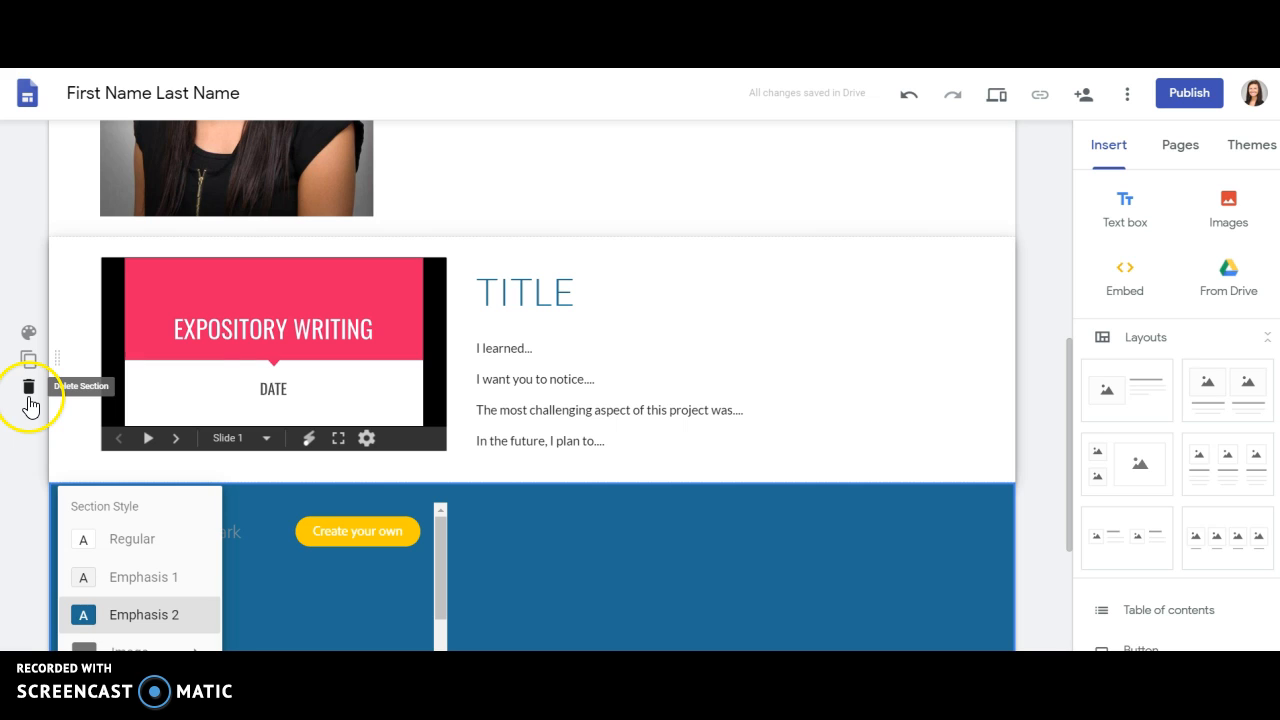
left_click(28, 332)
left_click(118, 398)
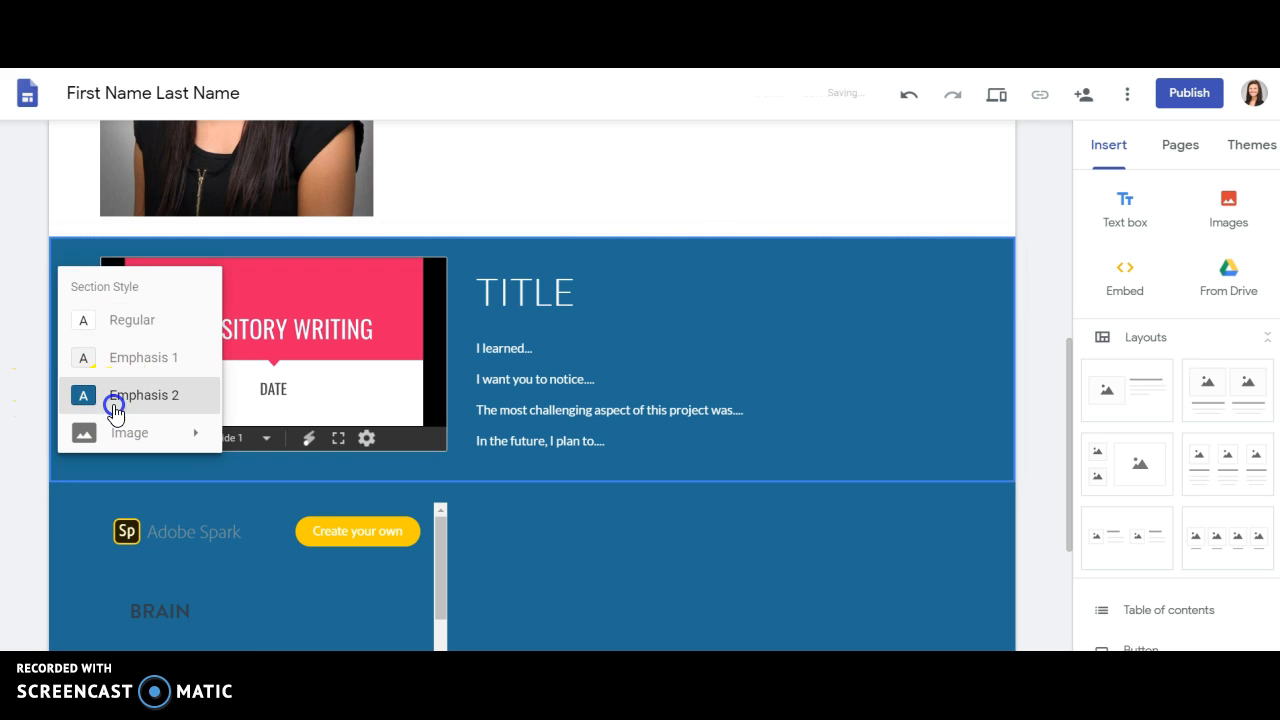
left_click(581, 193)
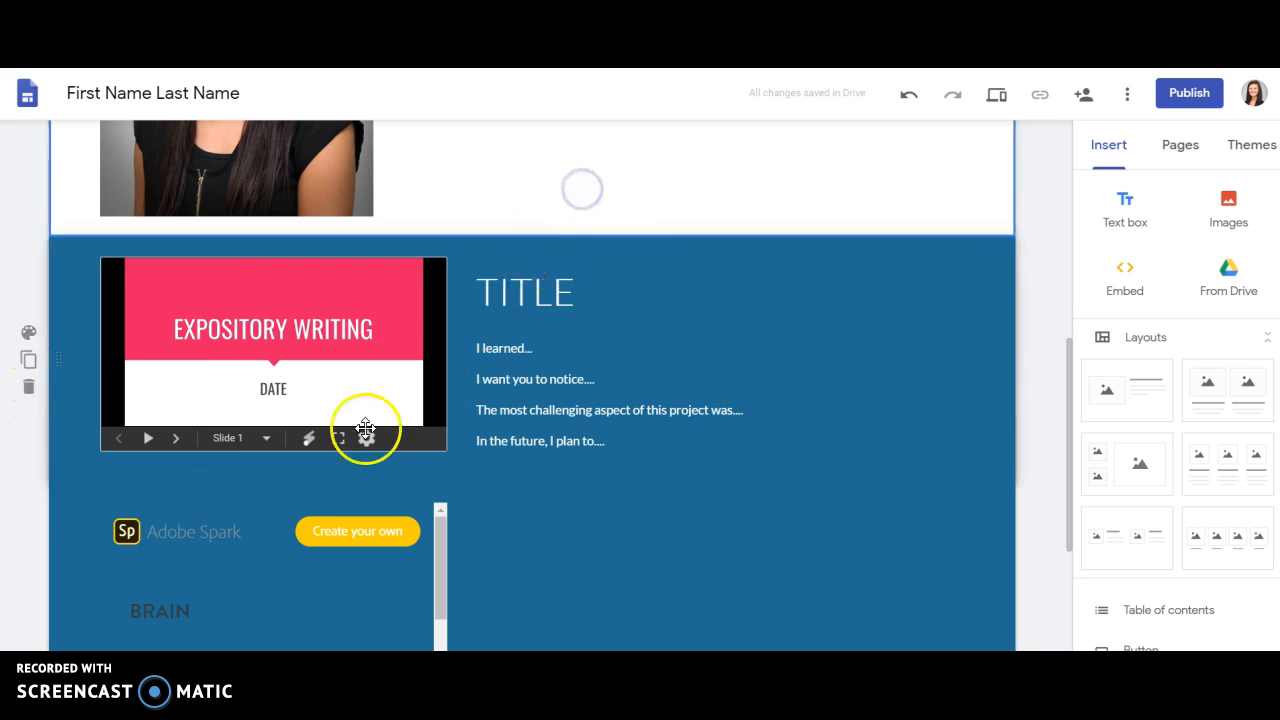